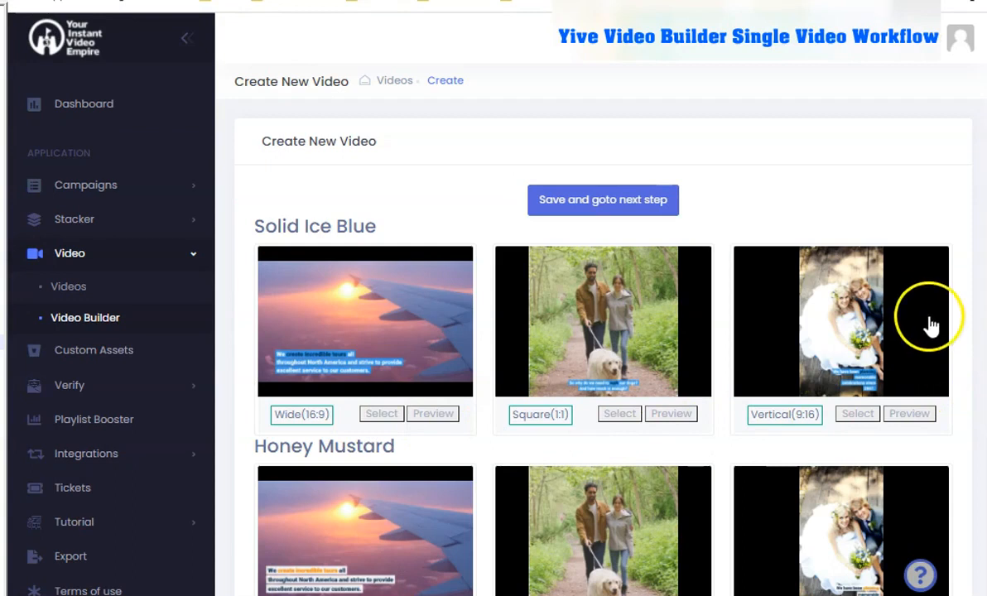
- Choose the Wide (16:9) format of the Solid Ice Blue template and save it to proceed to the script step
{"action": "left_click", "coordinate": [382, 415]}
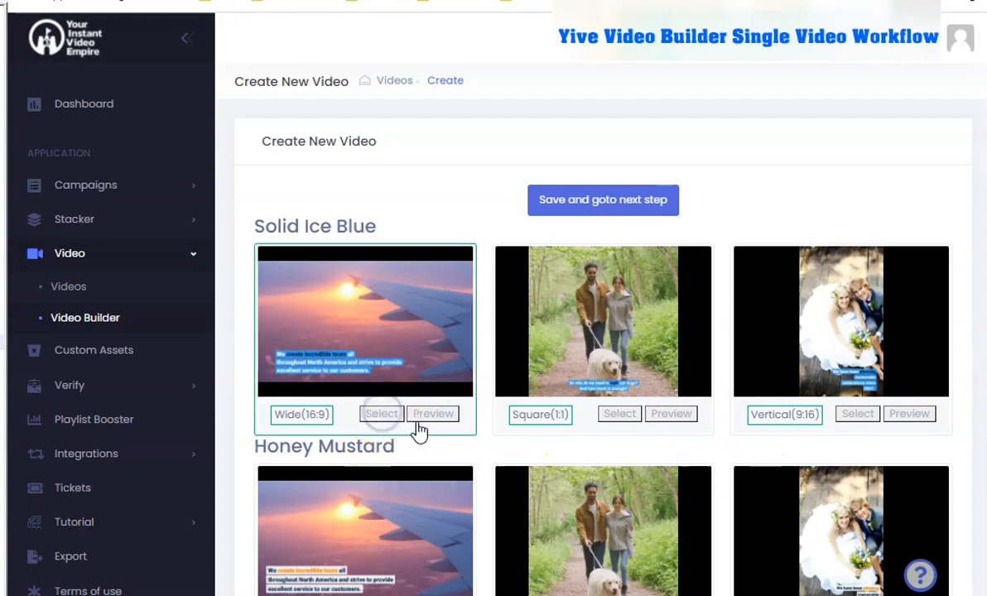
{"action": "left_click", "coordinate": [597, 203]}
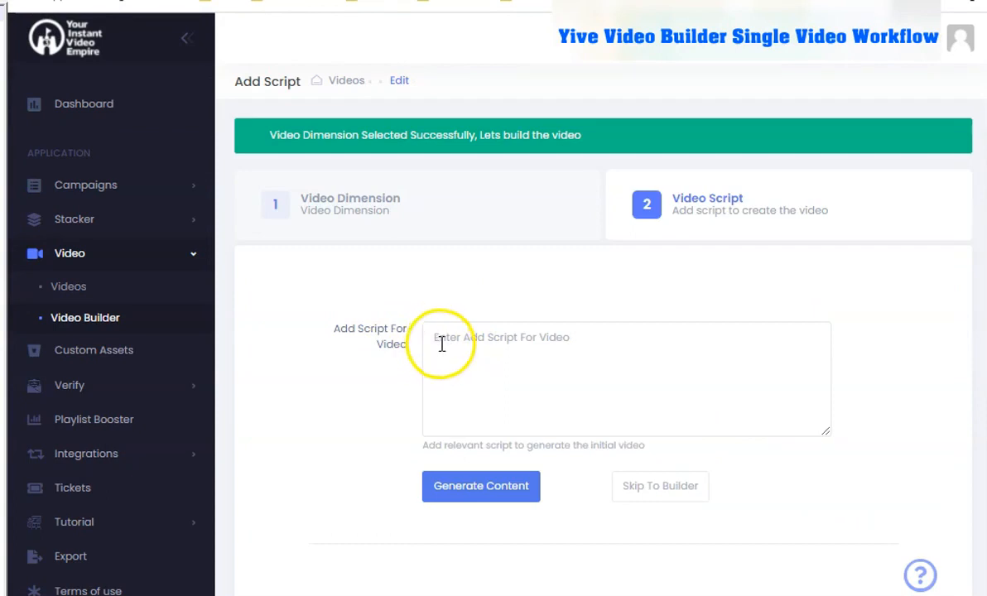
- Paste the copied script as the video's script, generate the content from it and open the video builder
{"action": "left_click", "coordinate": [432, 335]}
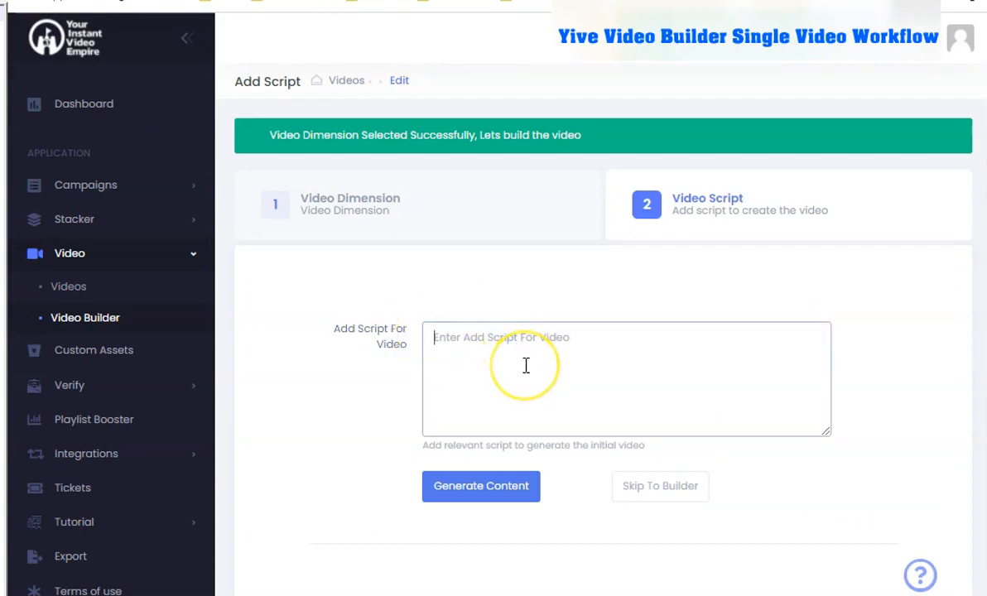
{"action": "key", "text": "ctrl+v"}
{"action": "left_click", "coordinate": [469, 488]}
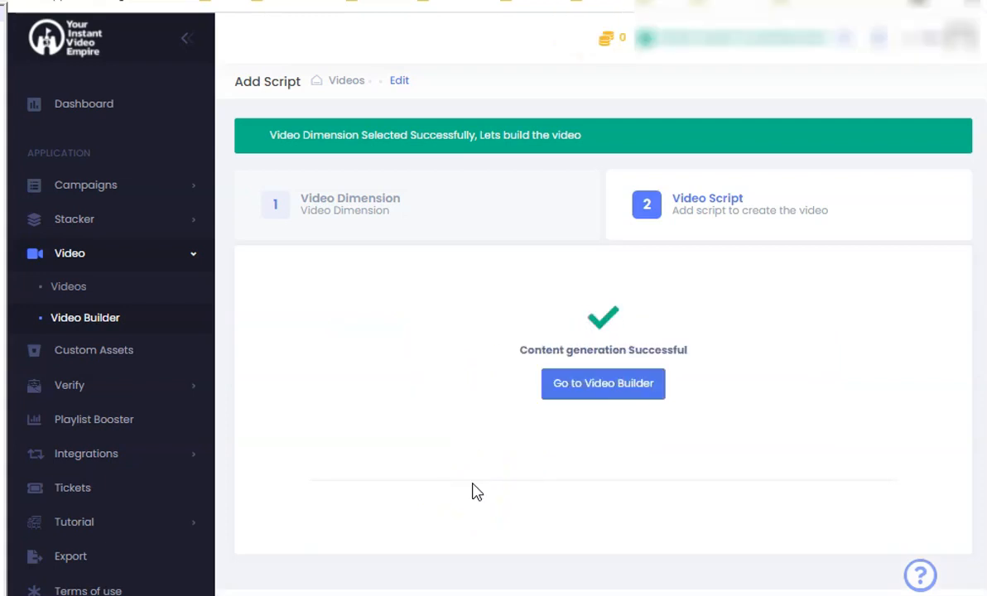
{"action": "left_click", "coordinate": [598, 384]}
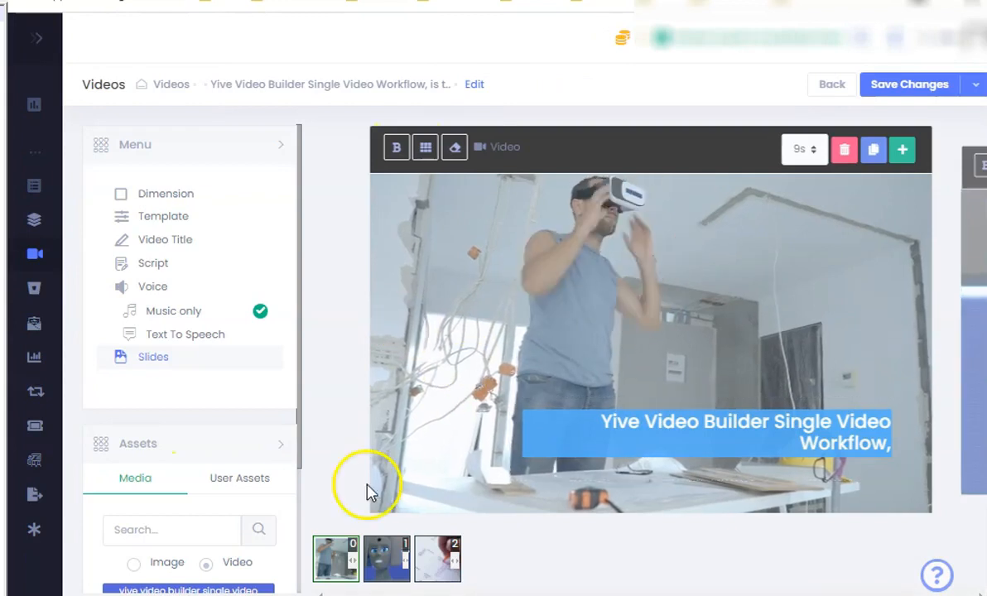
- Try several text positions for slide 0's caption and place it in the center of the slide
{"action": "left_click", "coordinate": [831, 420]}
{"action": "left_click", "coordinate": [426, 147]}
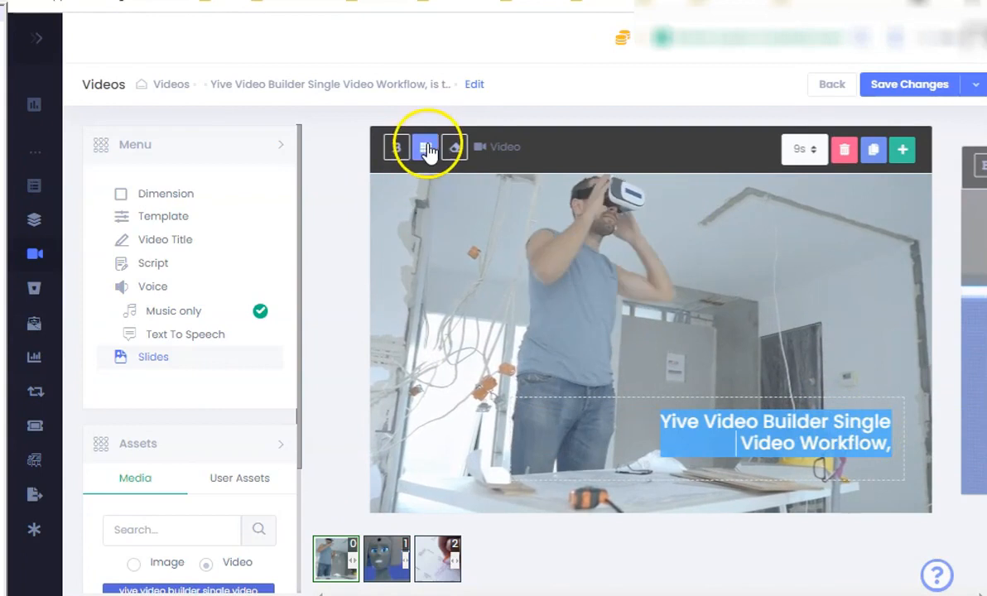
{"action": "left_click", "coordinate": [427, 235]}
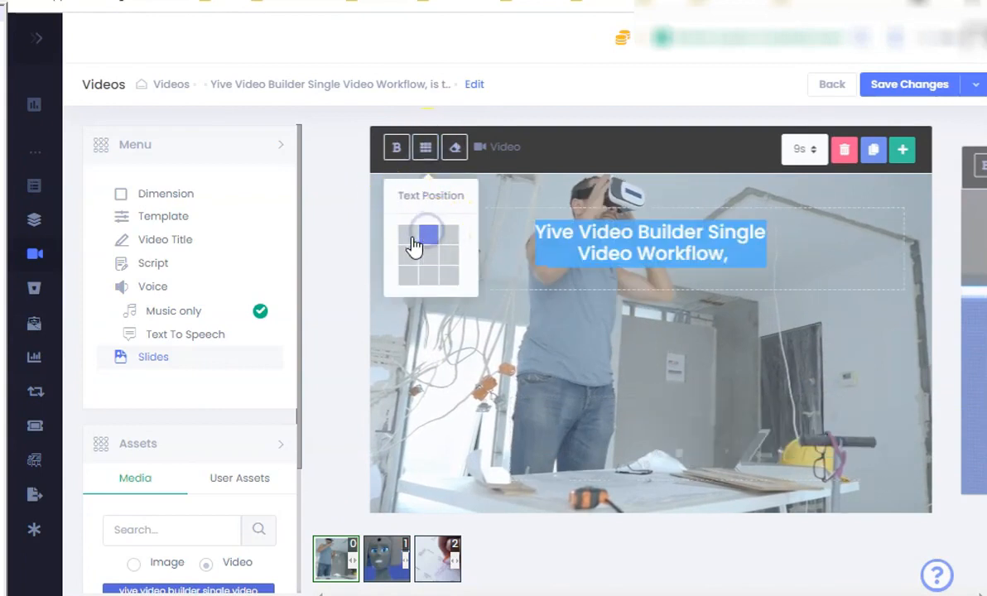
{"action": "left_click", "coordinate": [408, 236]}
{"action": "left_click", "coordinate": [407, 255]}
{"action": "left_click", "coordinate": [407, 275]}
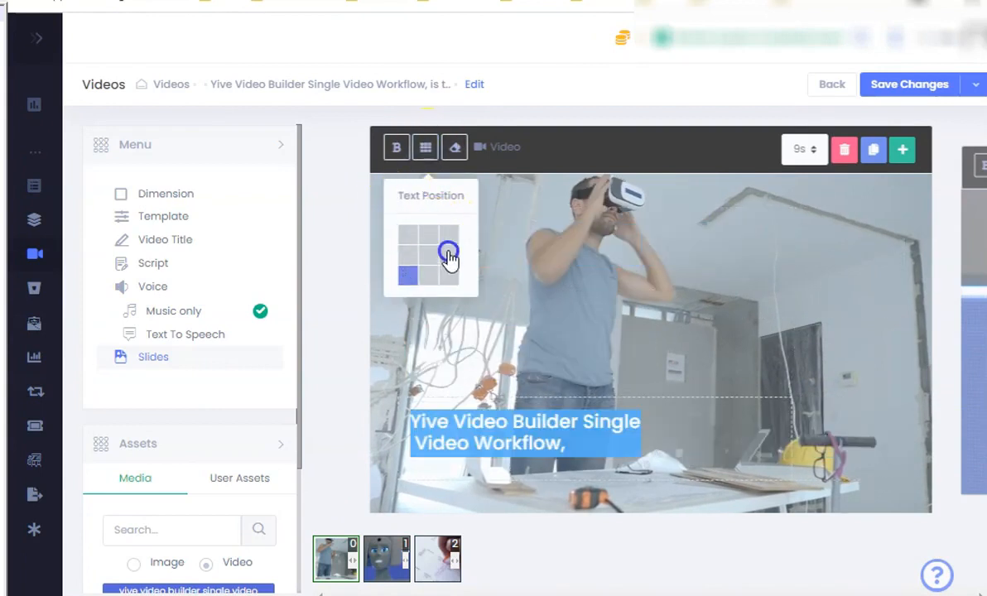
{"action": "left_click", "coordinate": [448, 255]}
{"action": "left_click", "coordinate": [428, 253]}
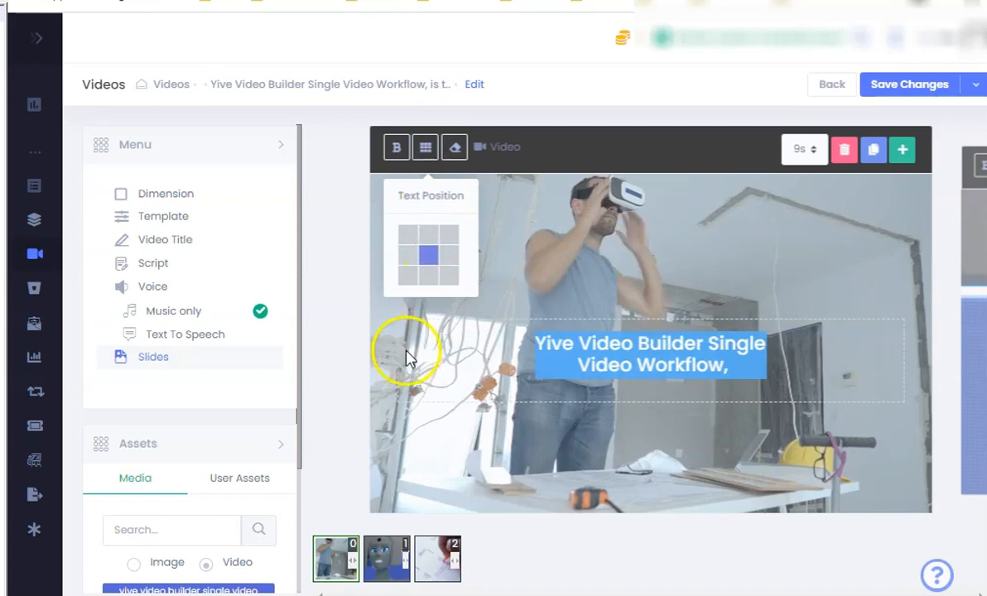
{"action": "left_click", "coordinate": [560, 151]}
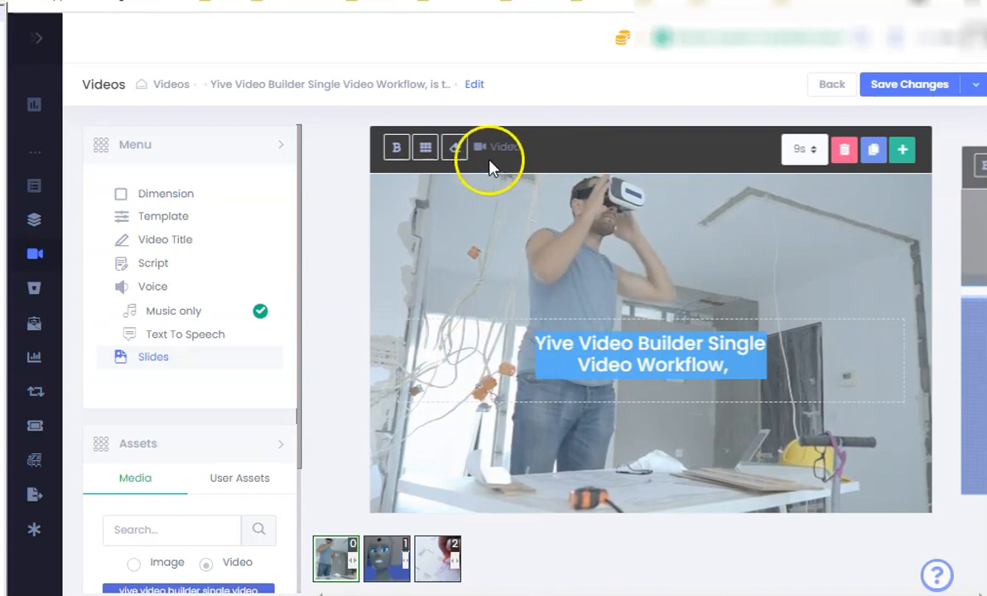
- Hide and restore the caption on slide 0, and set the slide's duration to 5s
{"action": "left_click", "coordinate": [456, 150]}
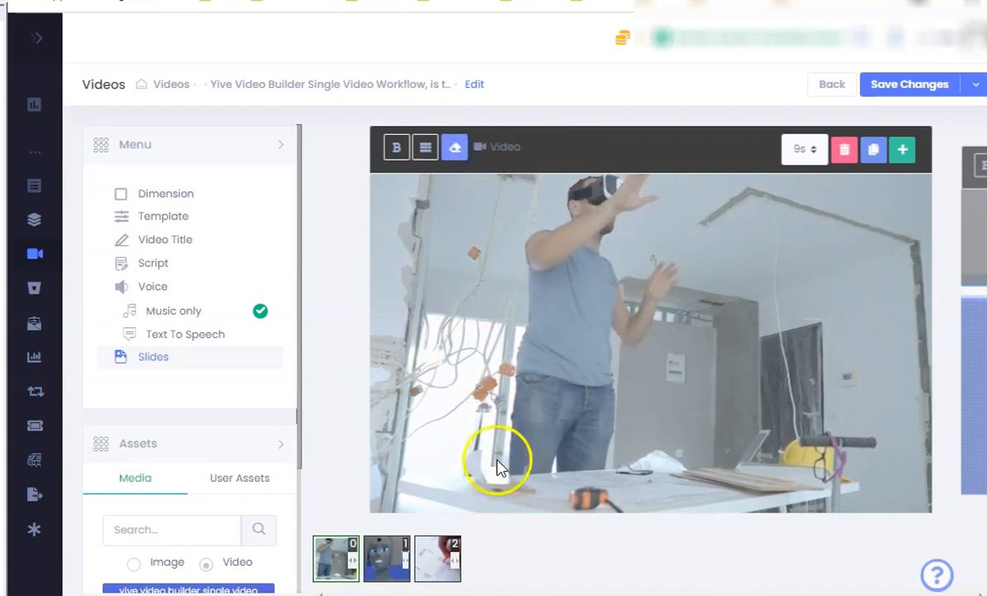
{"action": "left_click", "coordinate": [457, 152]}
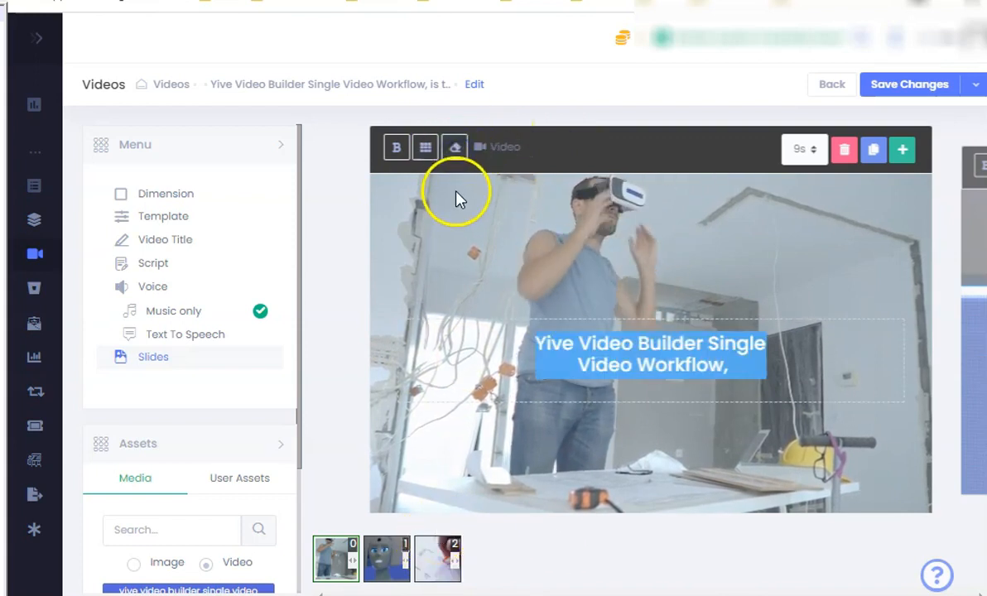
{"action": "left_click", "coordinate": [802, 155]}
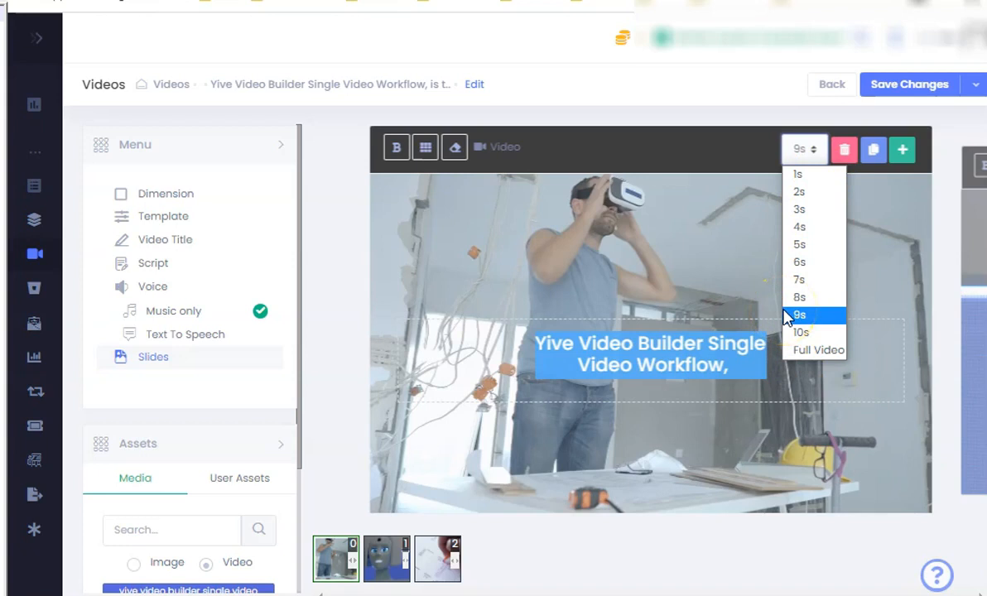
{"action": "left_click", "coordinate": [799, 244]}
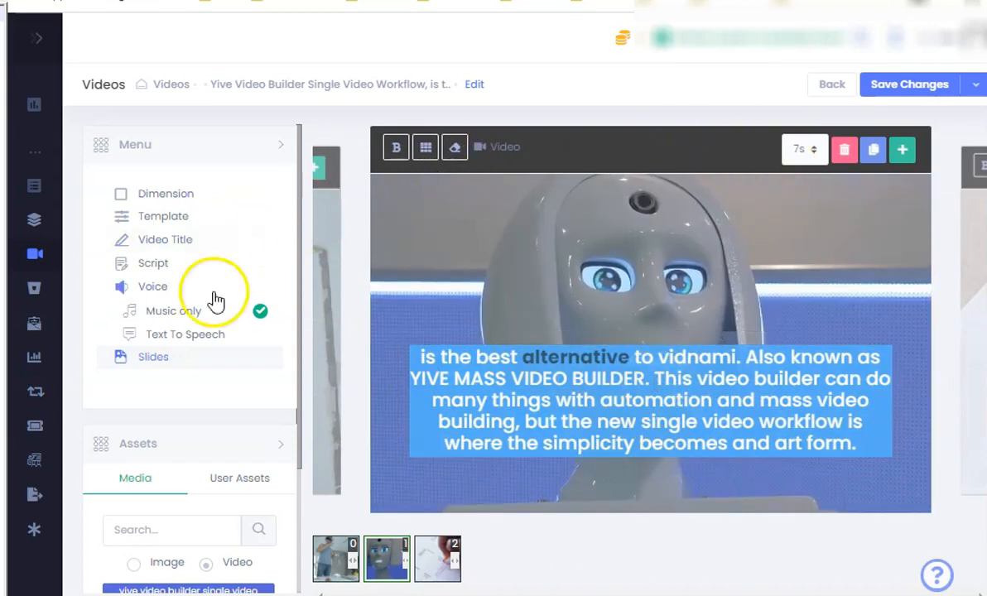
- Add a new slide after slide 1 and move slide 1's text from "This video builder can do" through "art form." onto it
{"action": "left_click", "coordinate": [902, 150]}
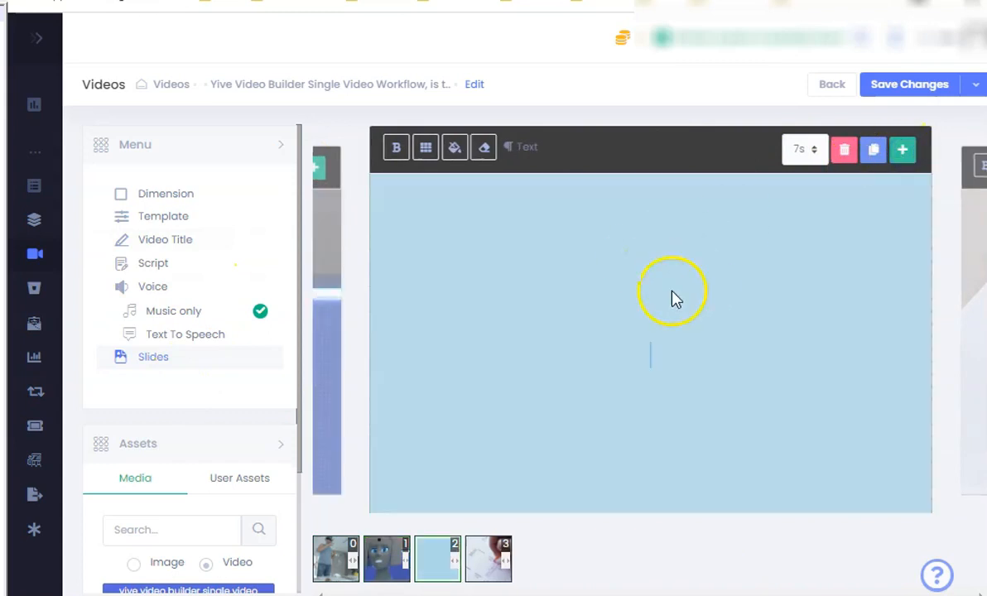
{"action": "left_click", "coordinate": [385, 555]}
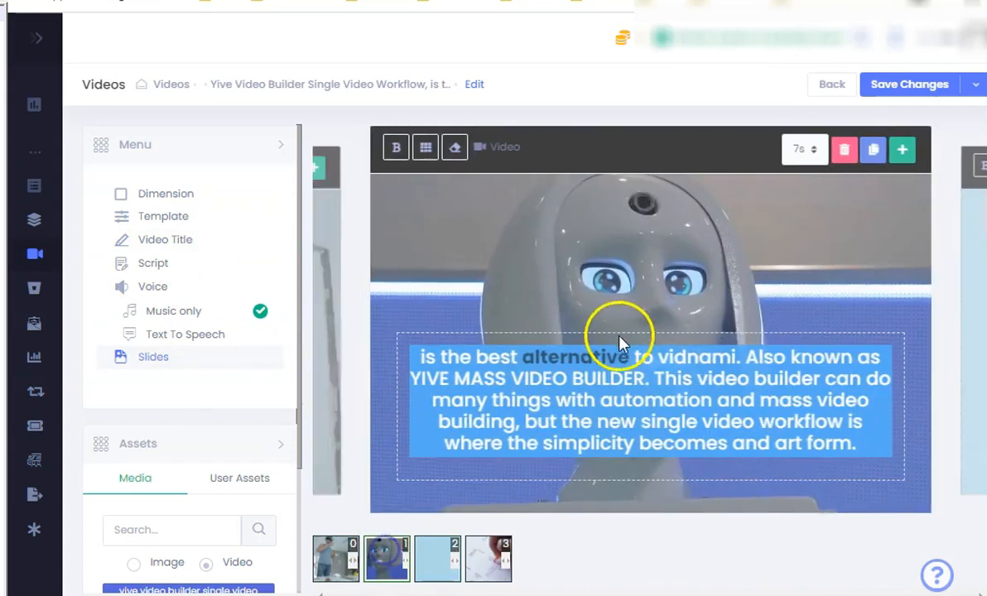
{"action": "left_click_drag", "start_coordinate": [655, 380], "coordinate": [858, 446]}
{"action": "type", "text": "This video builder can do many things with automation and mass video building, but the new single video workflow is where the simplicity becomes and art form."}
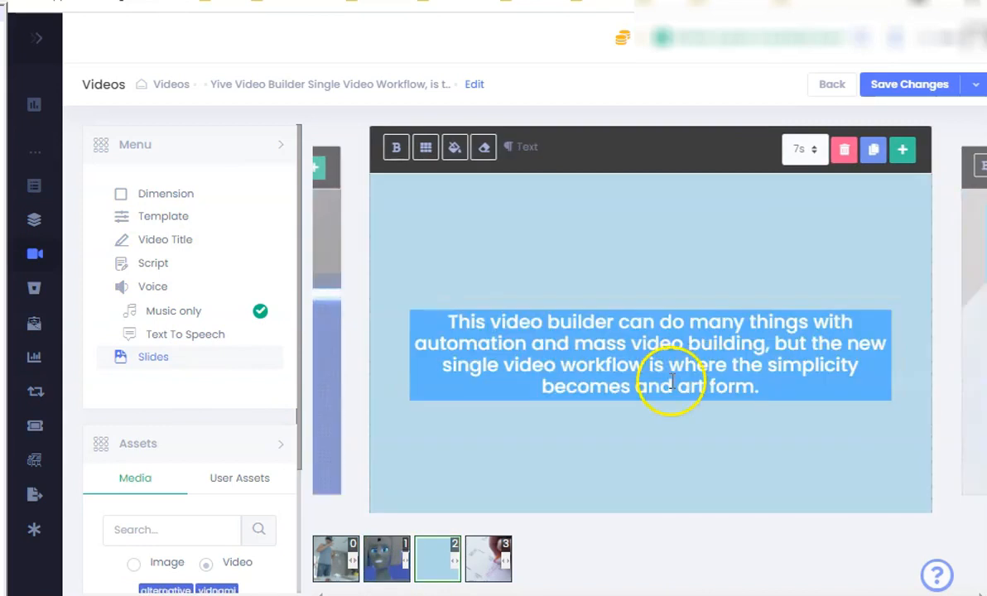
- Add another slide after slide 2 and move the text from "but the new single video workflow" through "art form." onto it
{"action": "left_click", "coordinate": [903, 151]}
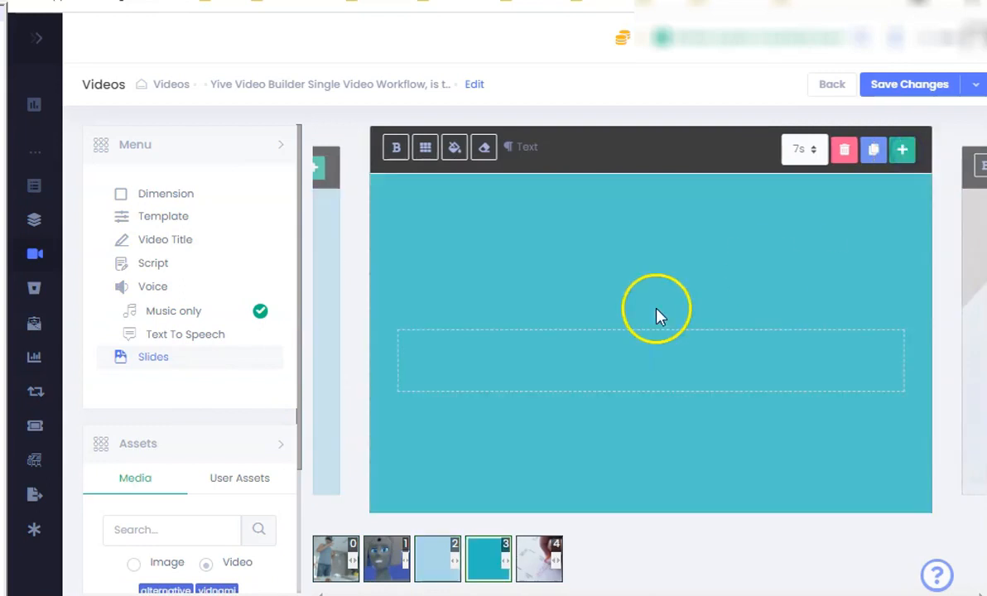
{"action": "left_click", "coordinate": [331, 325]}
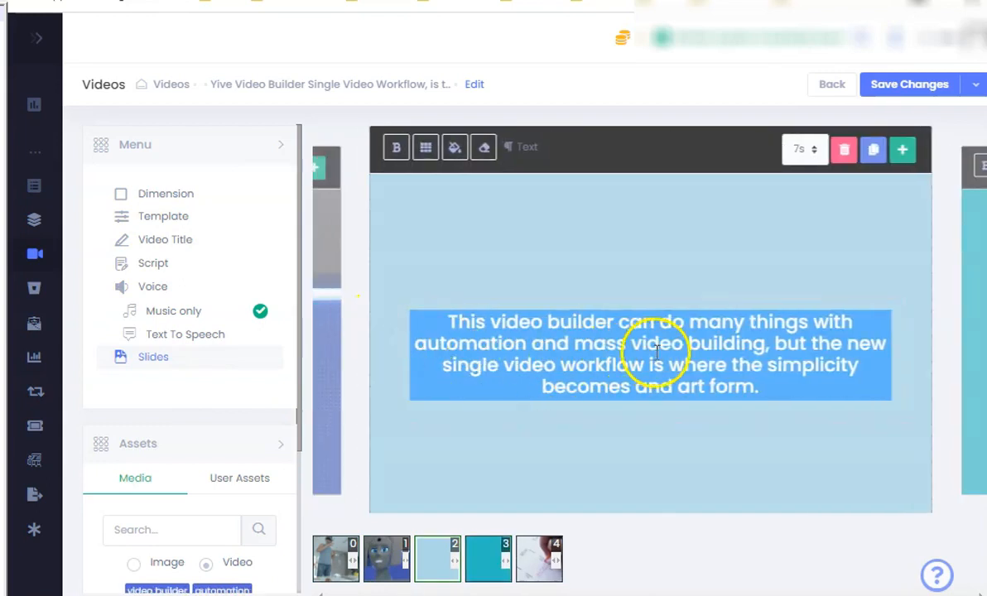
{"action": "left_click_drag", "start_coordinate": [776, 341], "coordinate": [792, 381]}
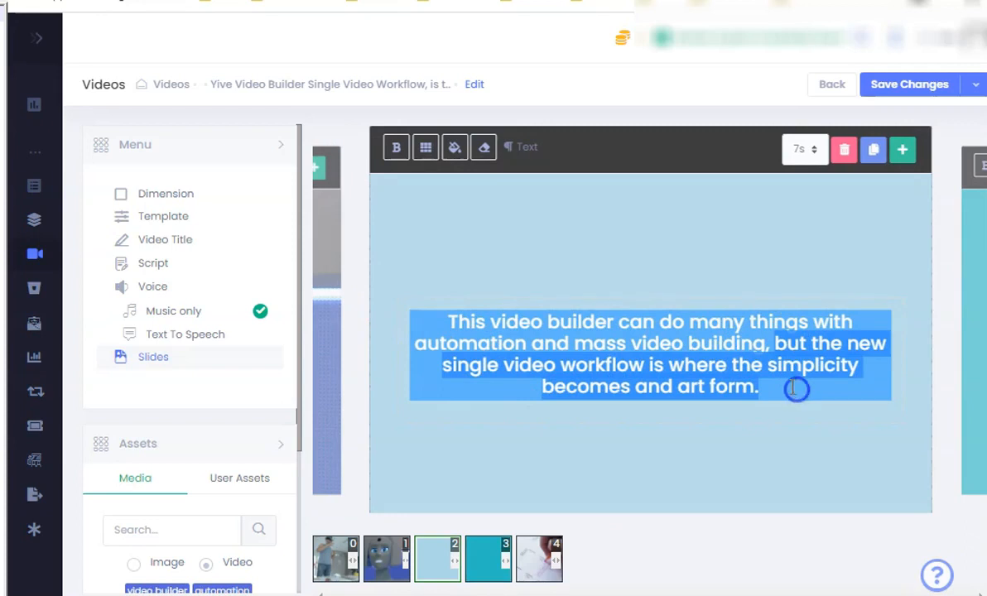
- Search the video media for "video app" and replace slide 1's robot background with the clip of a man editing on two screens
{"action": "scroll", "coordinate": [568, 335], "scroll_direction": "up", "scroll_amount": 2}
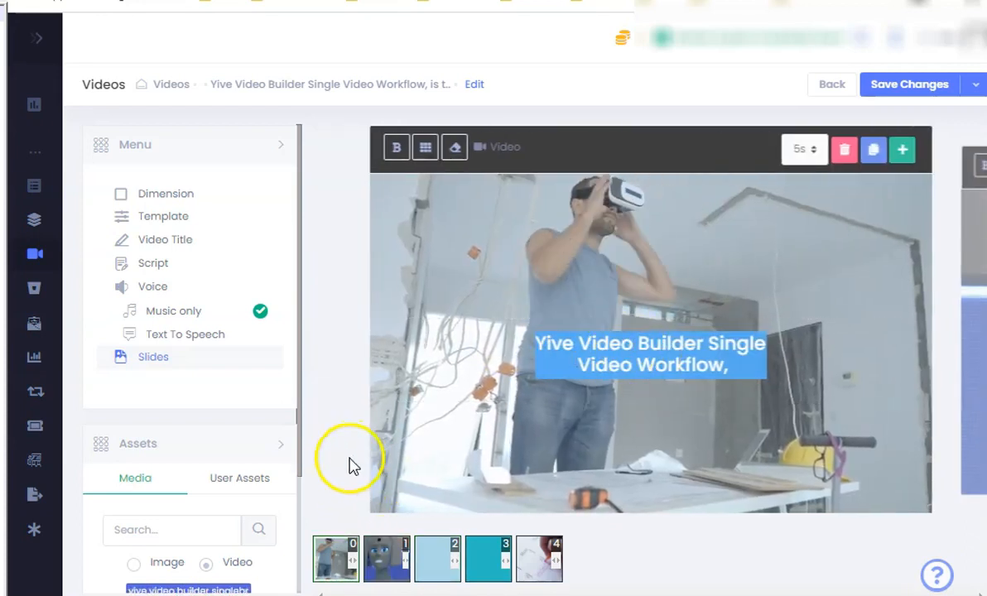
{"action": "scroll", "coordinate": [662, 385], "scroll_direction": "down", "scroll_amount": 1}
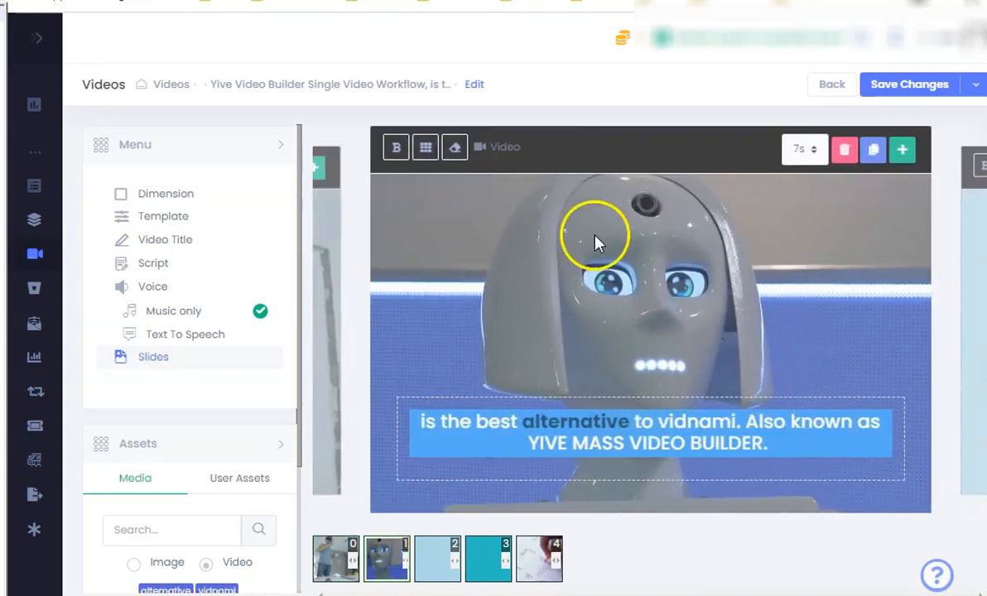
{"action": "scroll", "coordinate": [203, 467], "scroll_direction": "down", "scroll_amount": 3}
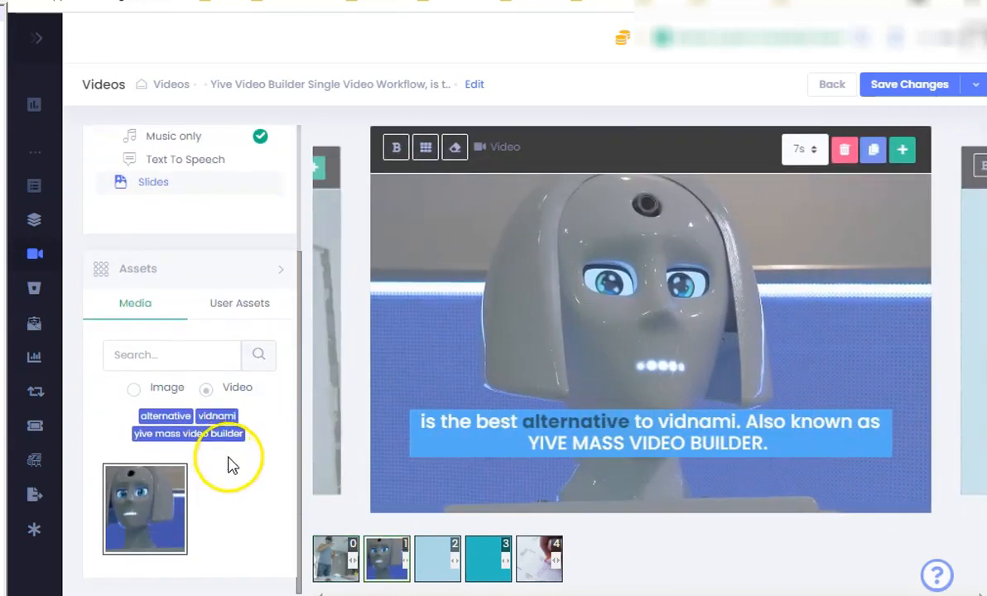
{"action": "left_click", "coordinate": [158, 356]}
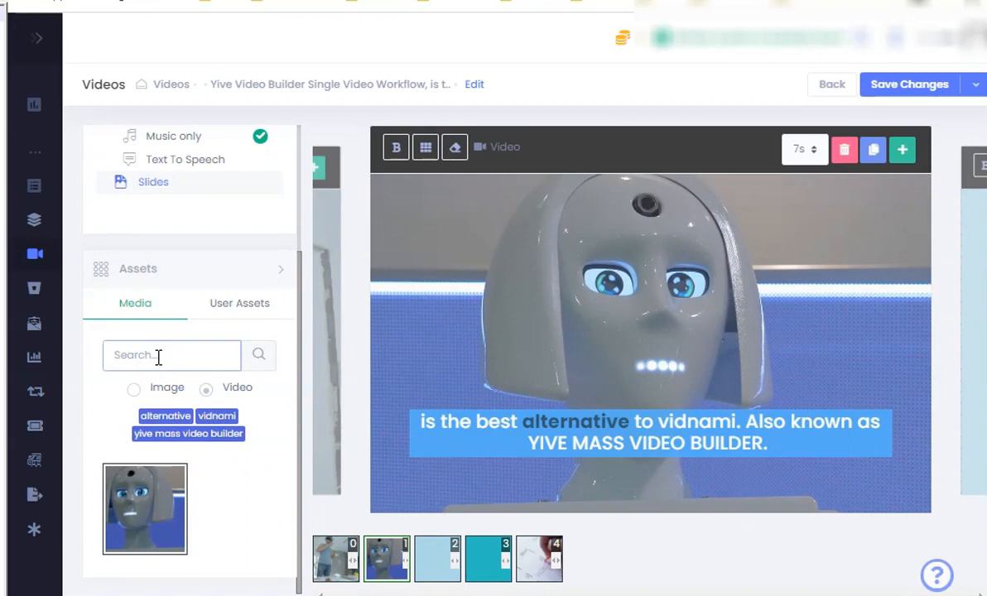
{"action": "type", "text": "video app"}
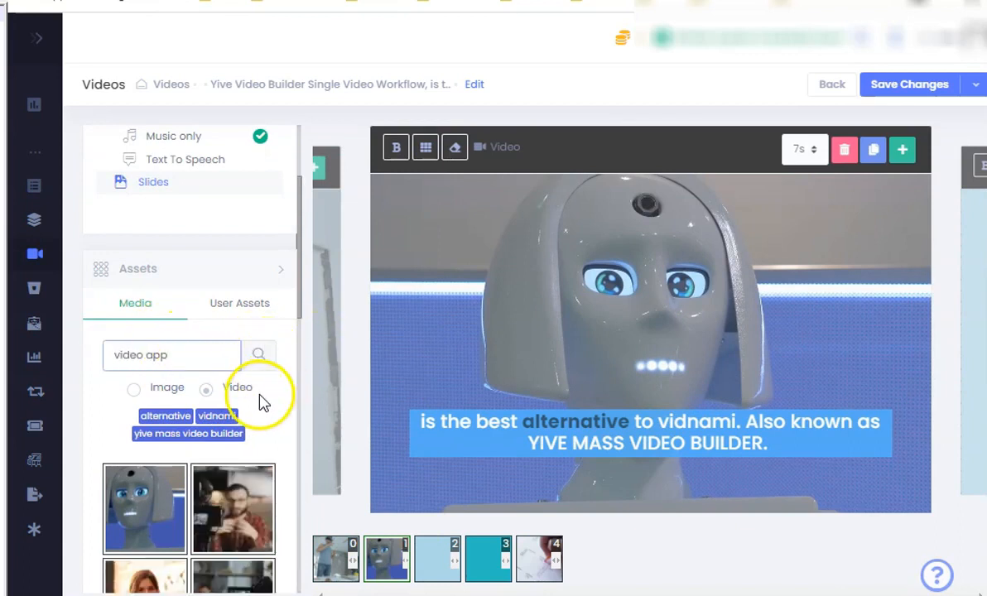
{"action": "scroll", "coordinate": [254, 399], "scroll_direction": "down", "scroll_amount": 3}
{"action": "scroll", "coordinate": [268, 356], "scroll_direction": "down", "scroll_amount": 5}
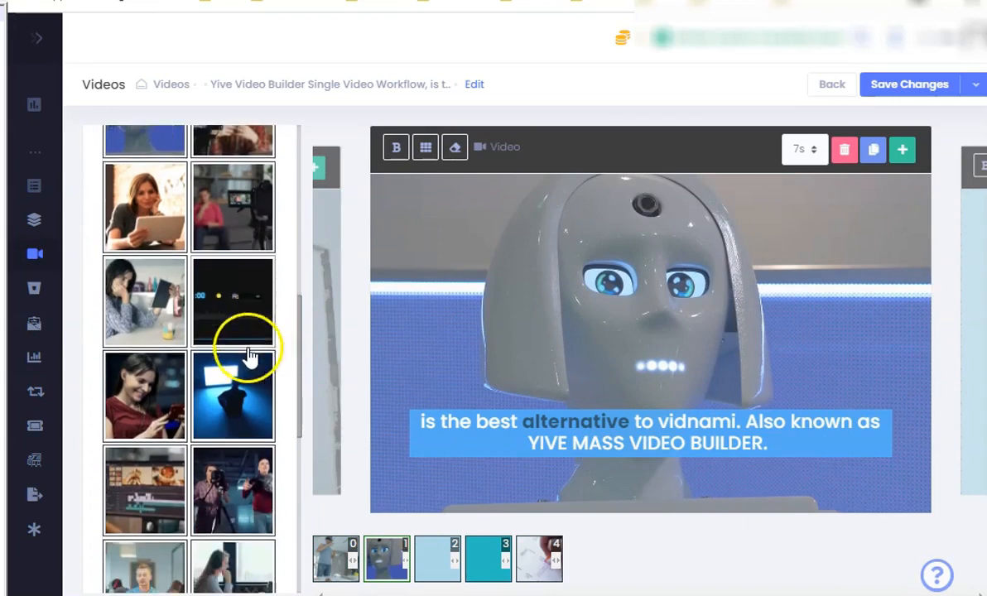
{"action": "scroll", "coordinate": [243, 354], "scroll_direction": "down", "scroll_amount": 5}
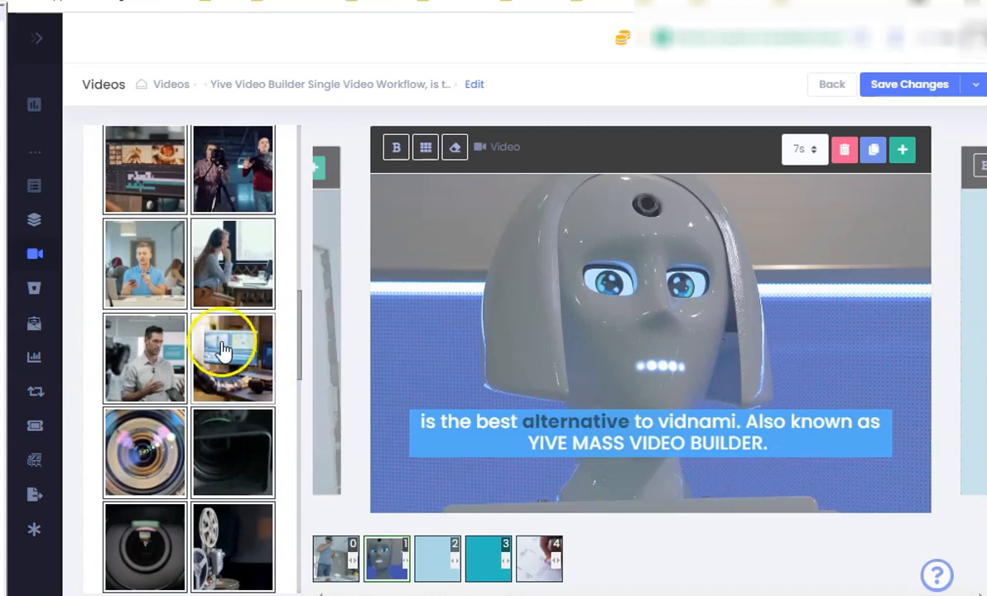
{"action": "left_click", "coordinate": [225, 377]}
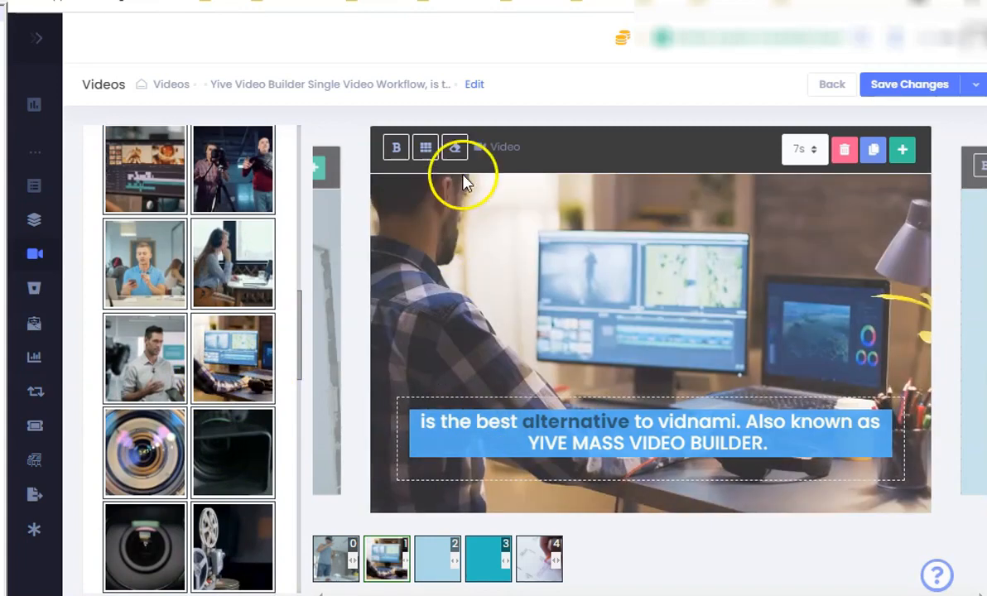
- Change the text position of the caption on slide 1, the slide with the man editing video
{"action": "left_click", "coordinate": [426, 148]}
{"action": "left_click", "coordinate": [446, 277]}
{"action": "left_click", "coordinate": [441, 246]}
- Replace slide 2's plain light blue background with the clip of a camera filming a person in red
{"action": "key", "text": "Right"}
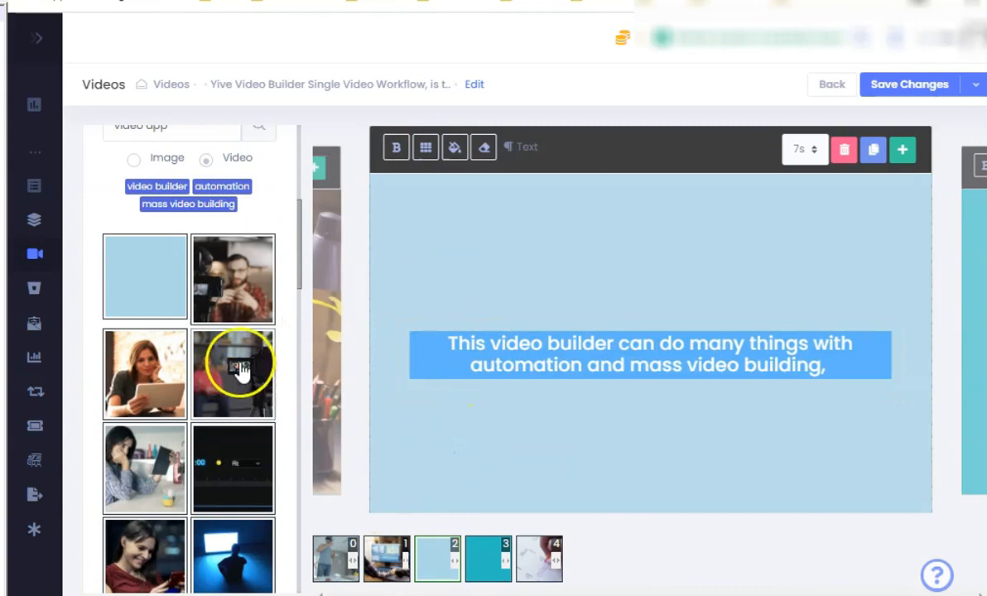
{"action": "left_click", "coordinate": [238, 373]}
- On slide 3, look at the background sources by switching the media search to images and displaying the user assets
{"action": "key", "text": "Right"}
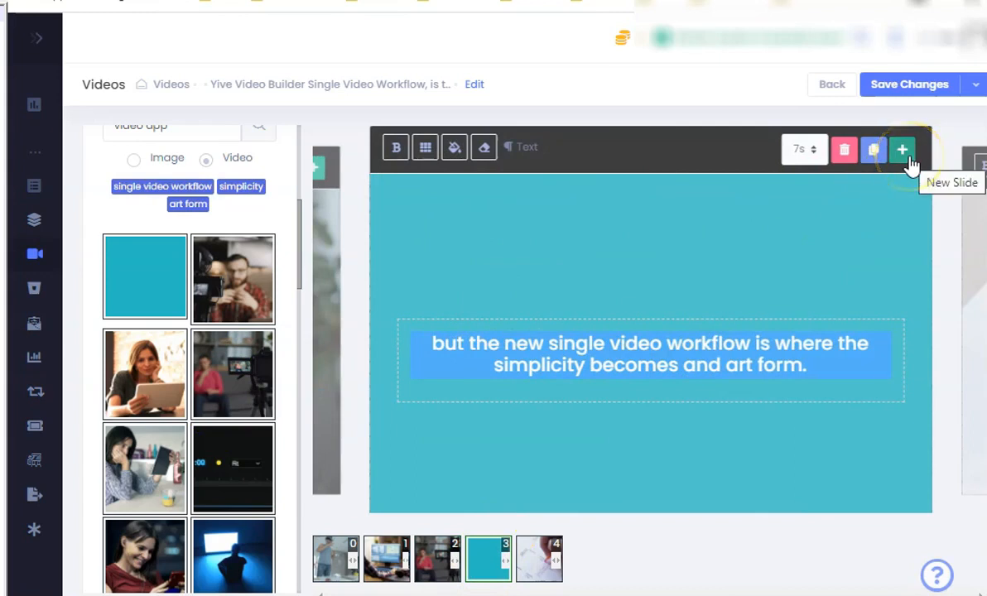
{"action": "left_click", "coordinate": [872, 158]}
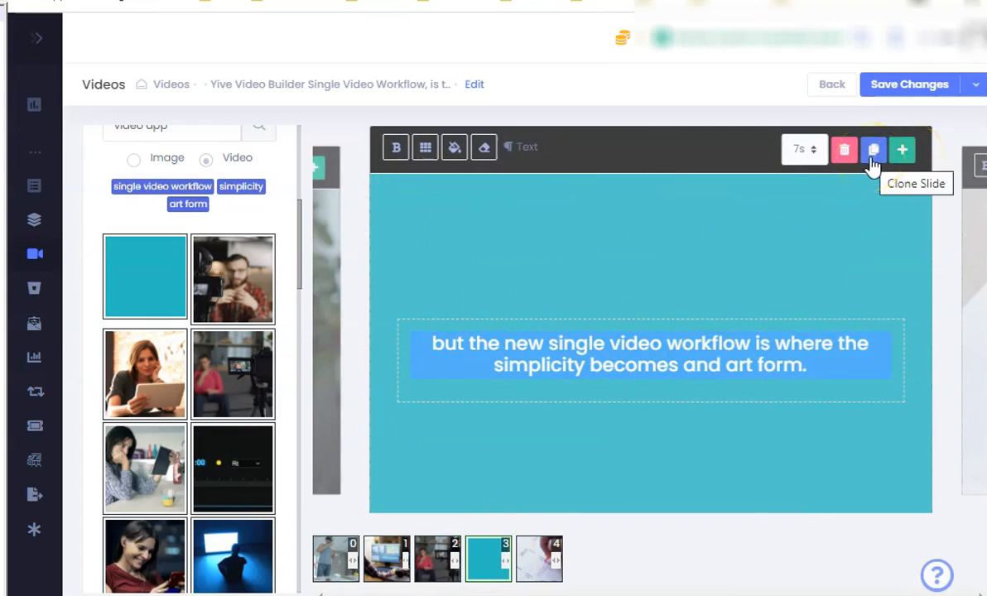
{"action": "left_click", "coordinate": [844, 157]}
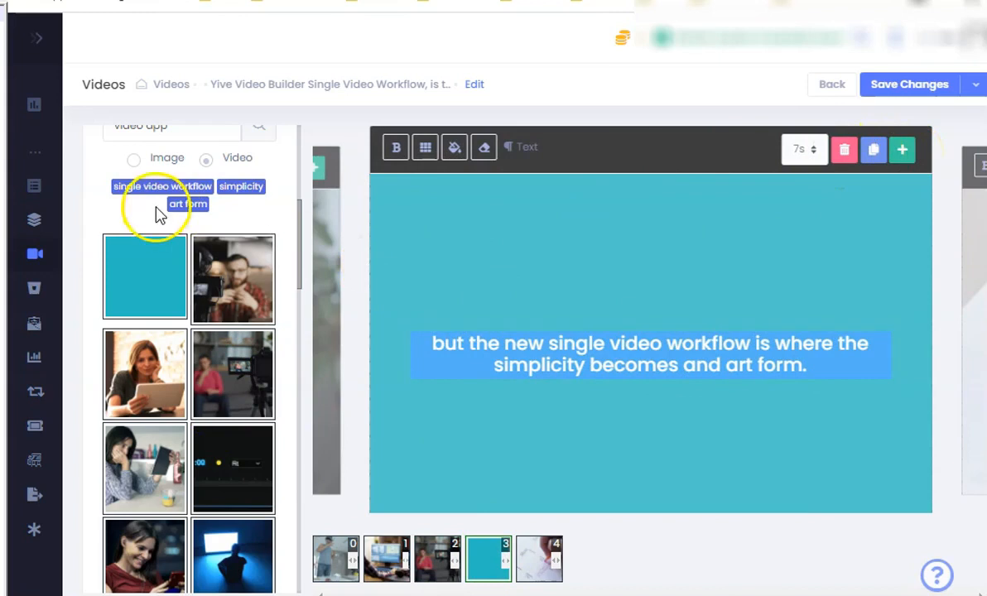
{"action": "scroll", "coordinate": [159, 213], "scroll_direction": "up", "scroll_amount": 3}
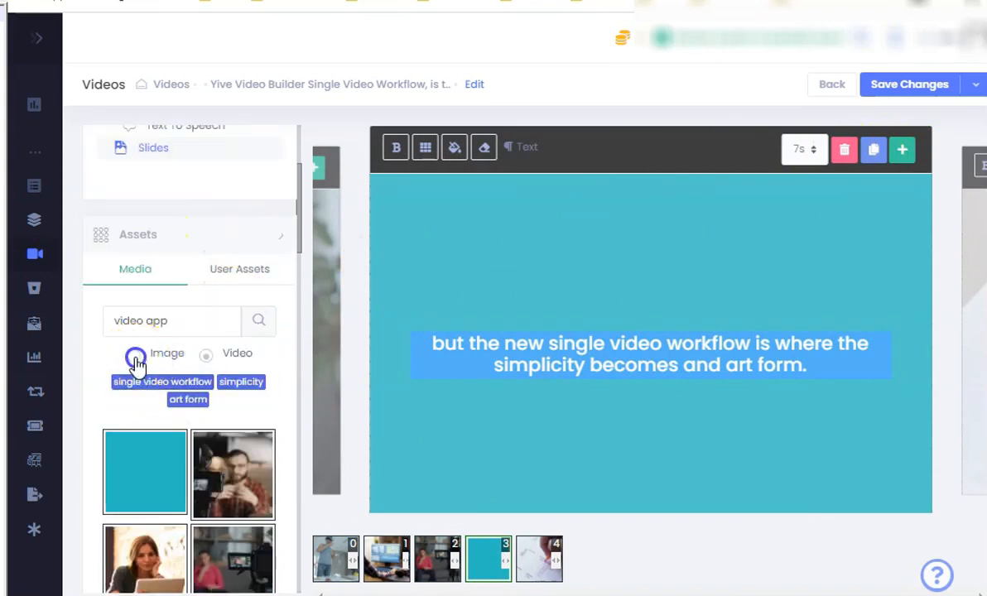
{"action": "left_click", "coordinate": [135, 358]}
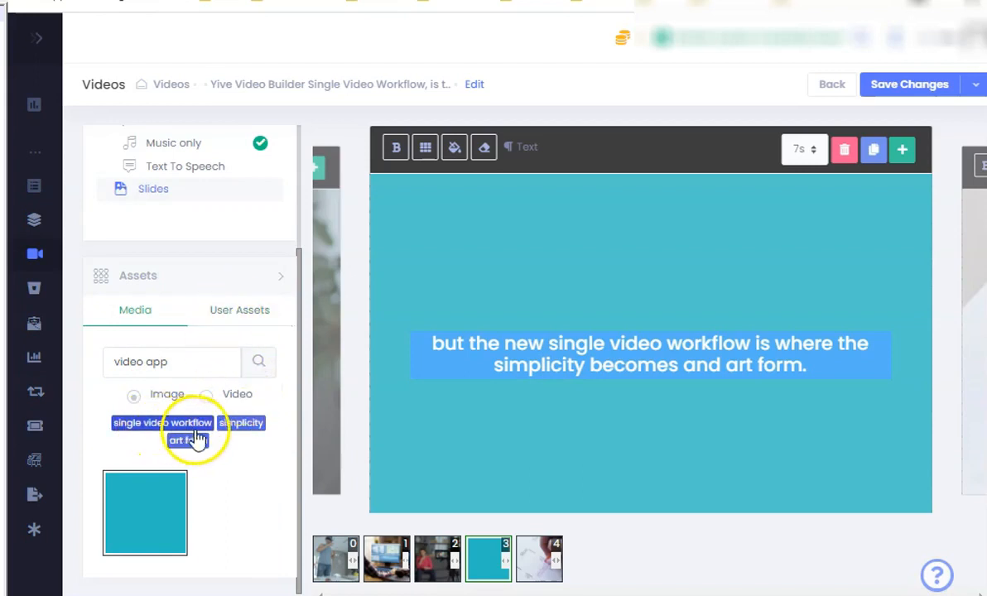
{"action": "left_click", "coordinate": [243, 313]}
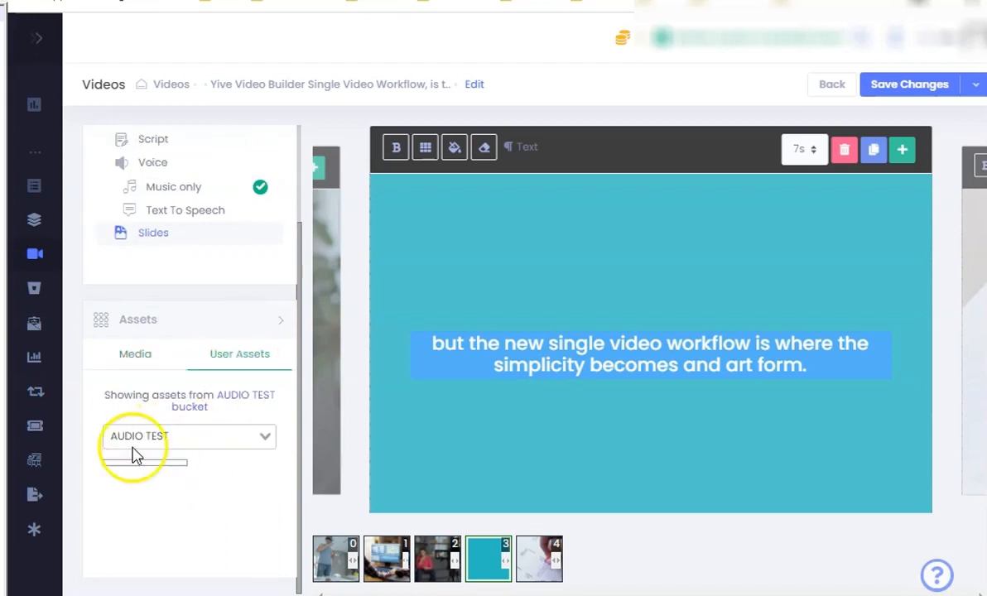
- View the list of available buckets in the user assets
{"action": "left_click", "coordinate": [263, 438]}
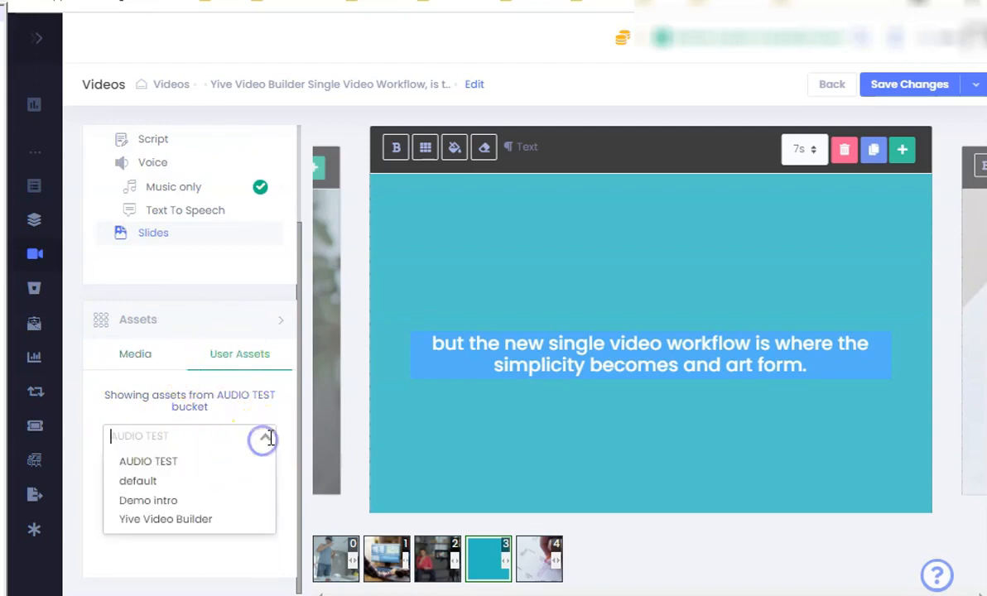
{"action": "scroll", "coordinate": [177, 324], "scroll_direction": "up", "scroll_amount": 2}
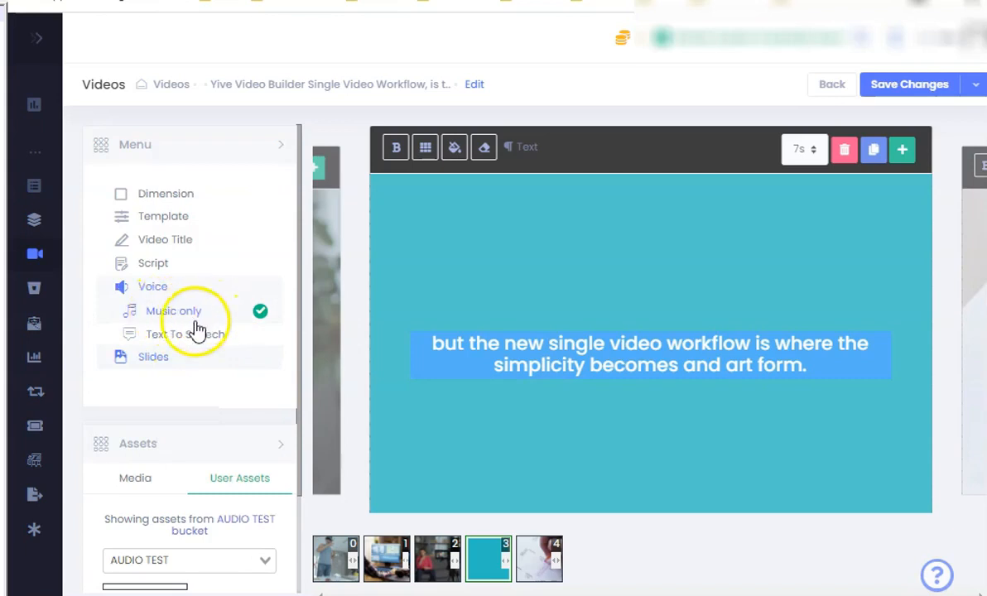
- Switch the video's voice to Text To Speech, using Google Voice, English (US) and the Ethan voice
{"action": "left_click", "coordinate": [178, 337]}
{"action": "scroll", "coordinate": [199, 413], "scroll_direction": "down", "scroll_amount": 4}
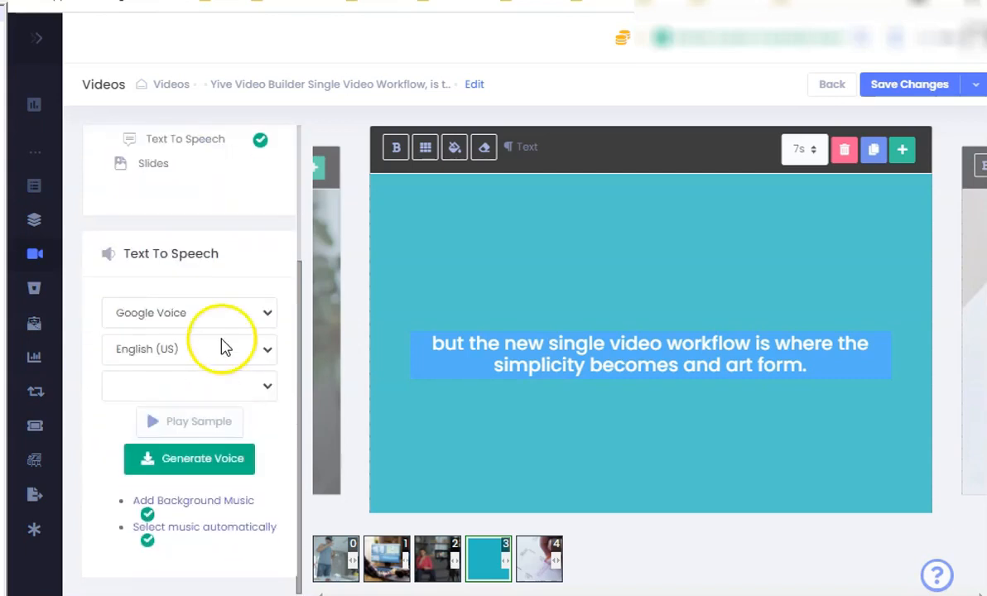
{"action": "left_click", "coordinate": [268, 314]}
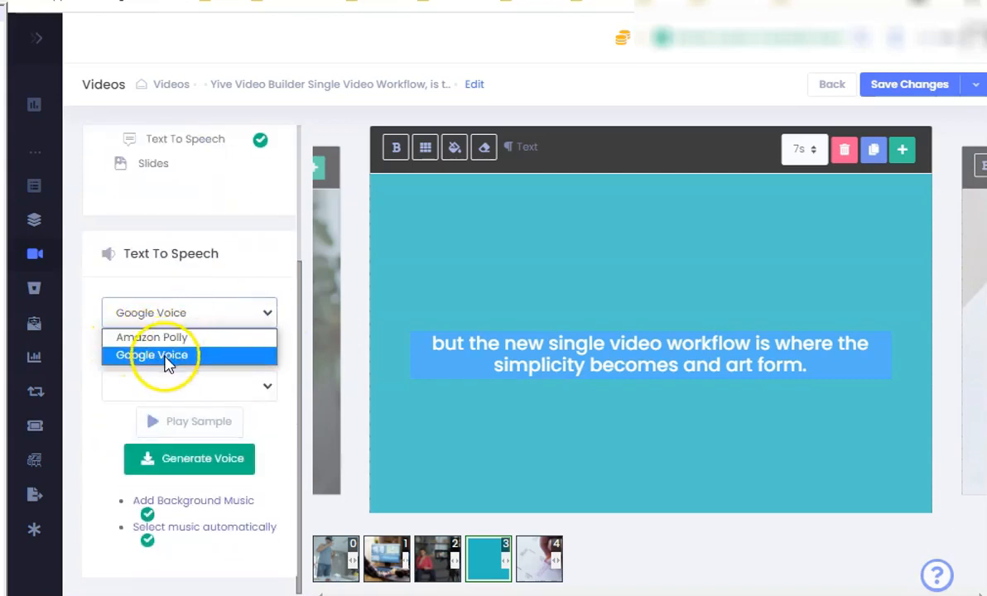
{"action": "left_click", "coordinate": [264, 280]}
{"action": "left_click", "coordinate": [261, 354]}
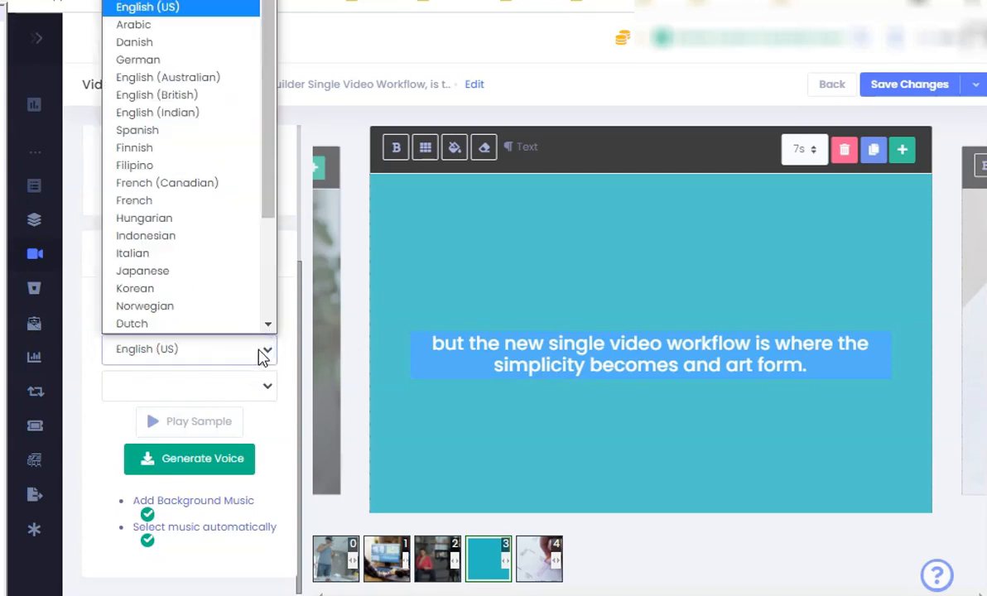
{"action": "left_click", "coordinate": [262, 356]}
{"action": "left_click", "coordinate": [265, 389]}
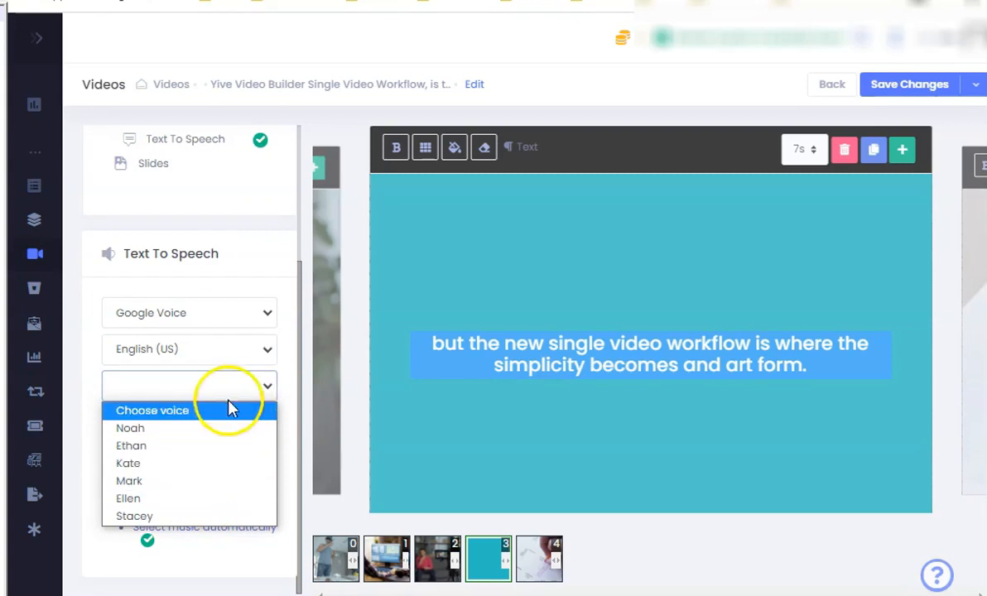
{"action": "left_click", "coordinate": [141, 447]}
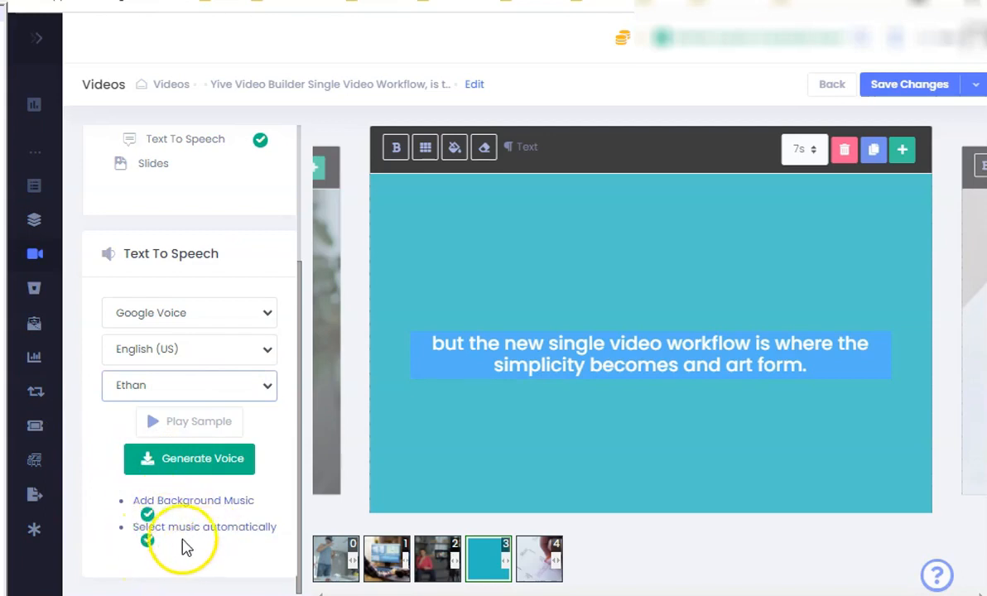
- Try several caption templates, including Opaque Black, Honey Mustard and Lime Green, and go back to Solid Ice Blue
{"action": "scroll", "coordinate": [257, 505], "scroll_direction": "up", "scroll_amount": 3}
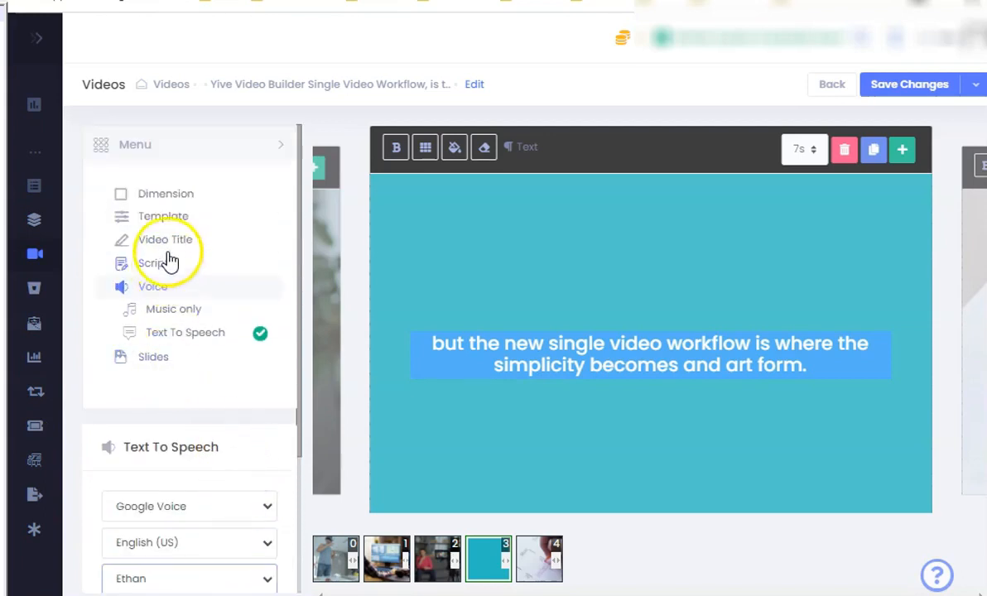
{"action": "left_click", "coordinate": [156, 225]}
{"action": "scroll", "coordinate": [213, 445], "scroll_direction": "down", "scroll_amount": 1}
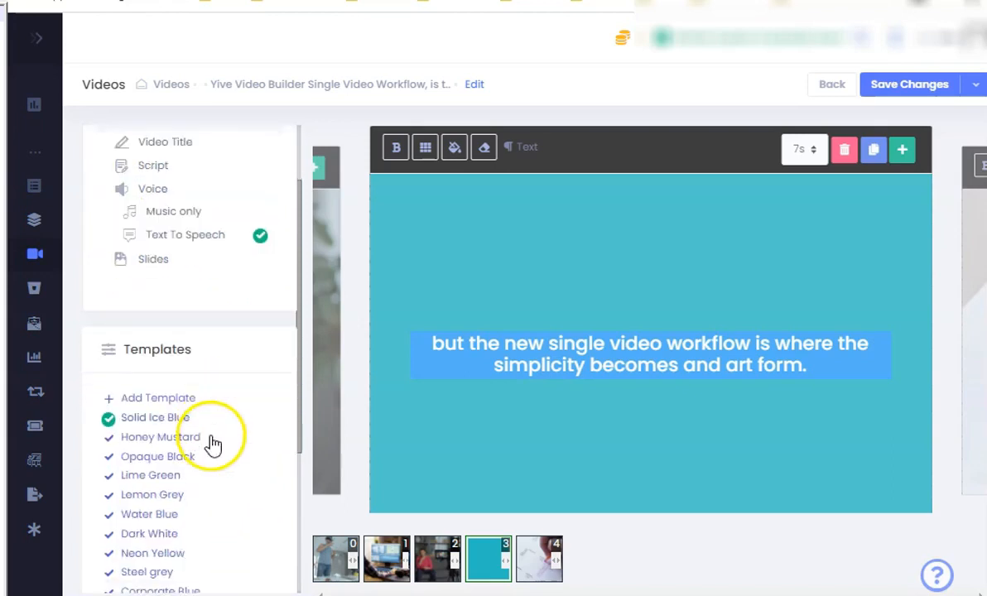
{"action": "left_click", "coordinate": [157, 460]}
{"action": "left_click", "coordinate": [153, 439]}
{"action": "left_click", "coordinate": [152, 478]}
{"action": "left_click", "coordinate": [145, 496]}
{"action": "left_click", "coordinate": [148, 518]}
{"action": "left_click", "coordinate": [137, 534]}
{"action": "left_click", "coordinate": [155, 419]}
{"action": "scroll", "coordinate": [211, 406], "scroll_direction": "down", "scroll_amount": 3}
{"action": "scroll", "coordinate": [218, 389], "scroll_direction": "up", "scroll_amount": 4}
- Replace slide 3's teal background with the clip of a silhouetted dancer and slide 4's calendar background with the clip of a girl running
{"action": "left_click", "coordinate": [215, 361]}
{"action": "scroll", "coordinate": [236, 397], "scroll_direction": "down", "scroll_amount": 2}
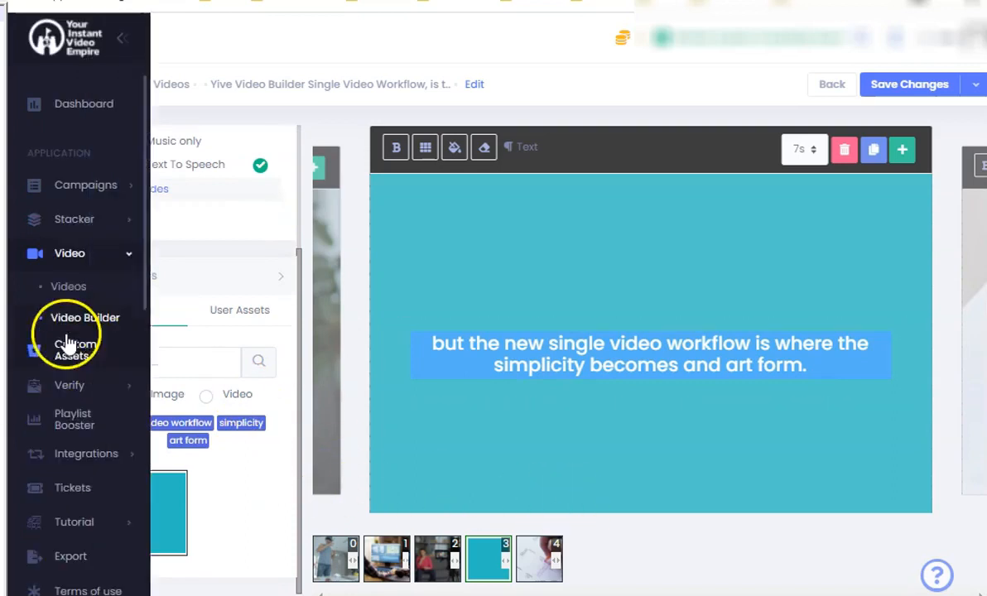
{"action": "scroll", "coordinate": [489, 433], "scroll_direction": "down", "scroll_amount": 1}
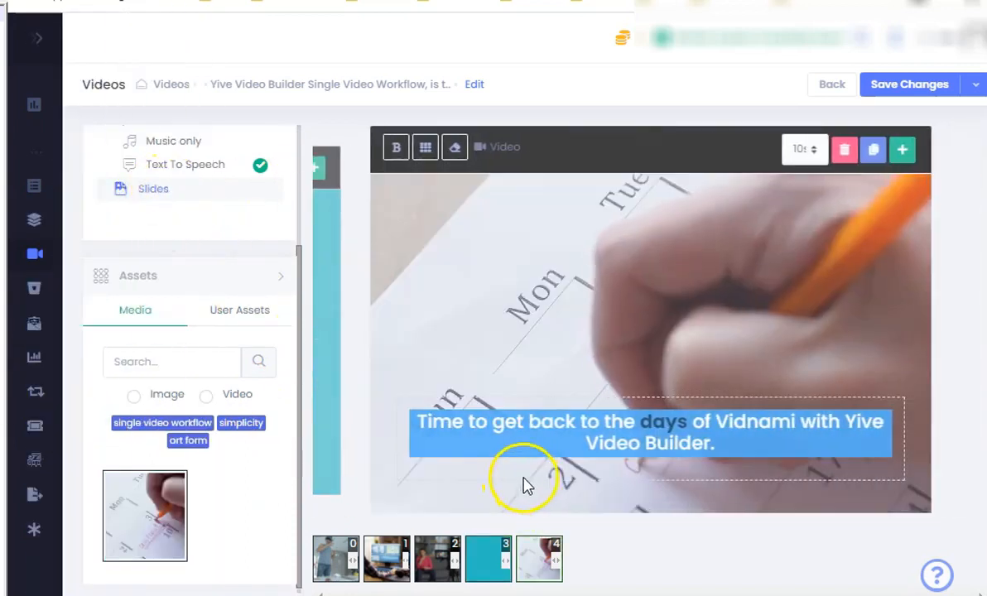
{"action": "scroll", "coordinate": [464, 435], "scroll_direction": "up", "scroll_amount": 1}
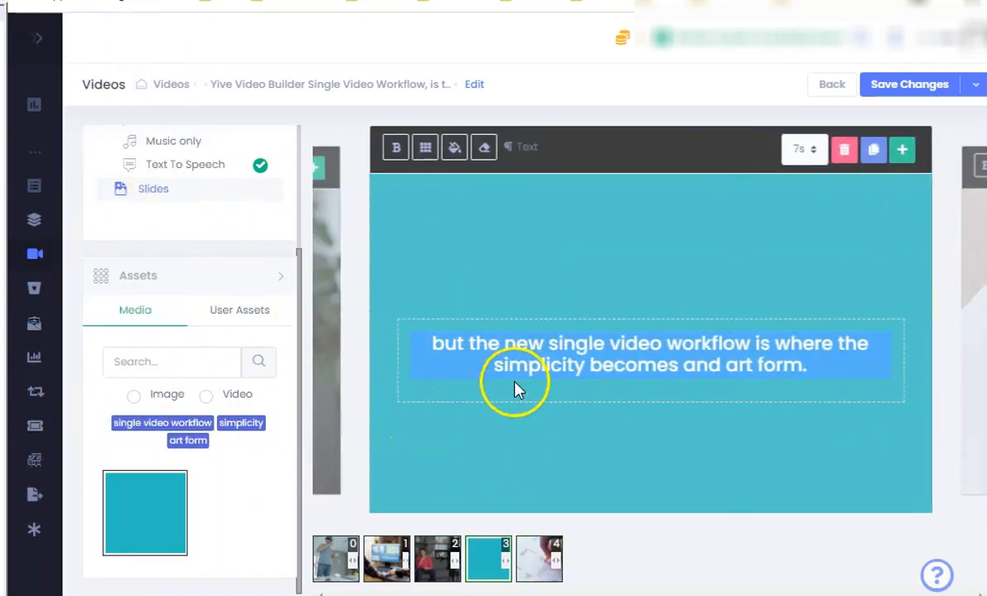
{"action": "left_click", "coordinate": [206, 397]}
{"action": "scroll", "coordinate": [166, 166], "scroll_direction": "down", "scroll_amount": 3}
{"action": "scroll", "coordinate": [183, 237], "scroll_direction": "up", "scroll_amount": 2}
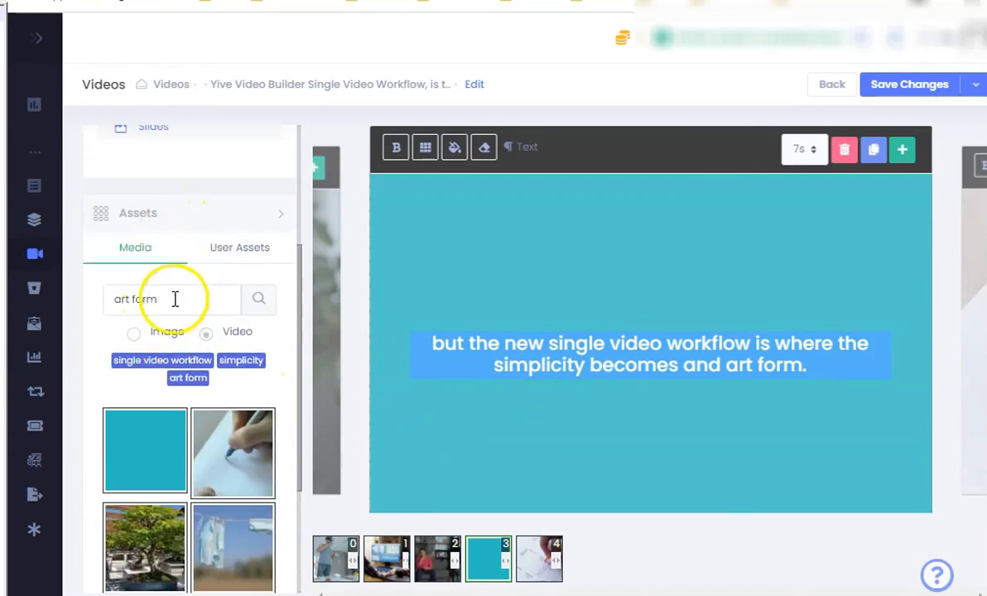
{"action": "left_click_drag", "start_coordinate": [151, 297], "coordinate": [136, 298]}
- Raise slide 4's caption toward the upper edge of the picture and start a new line before "Yive Video Builder."
{"action": "left_click", "coordinate": [530, 249]}
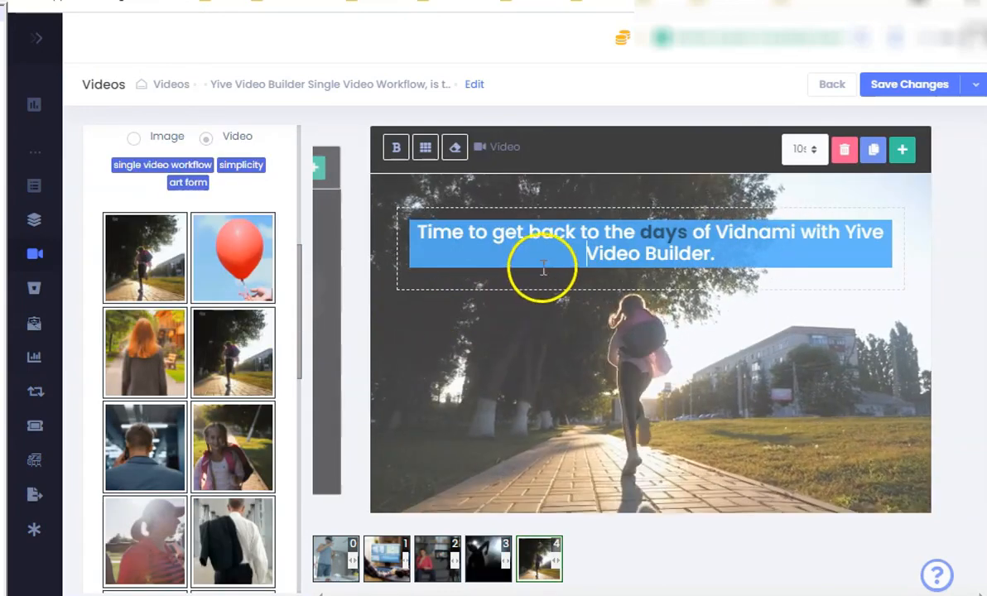
{"action": "left_click", "coordinate": [843, 233]}
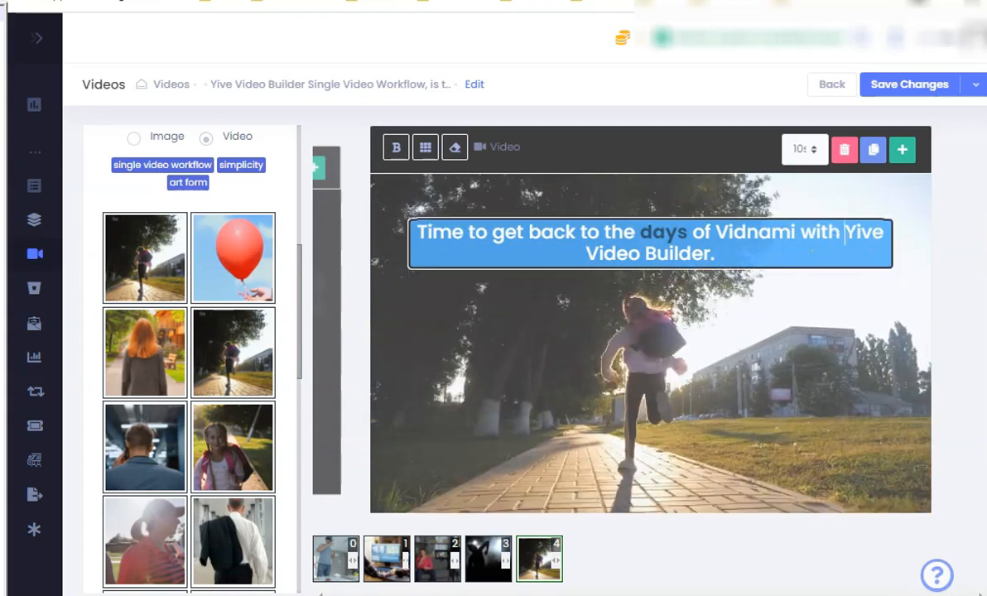
{"action": "key", "text": "Return"}
{"action": "left_click", "coordinate": [725, 240]}
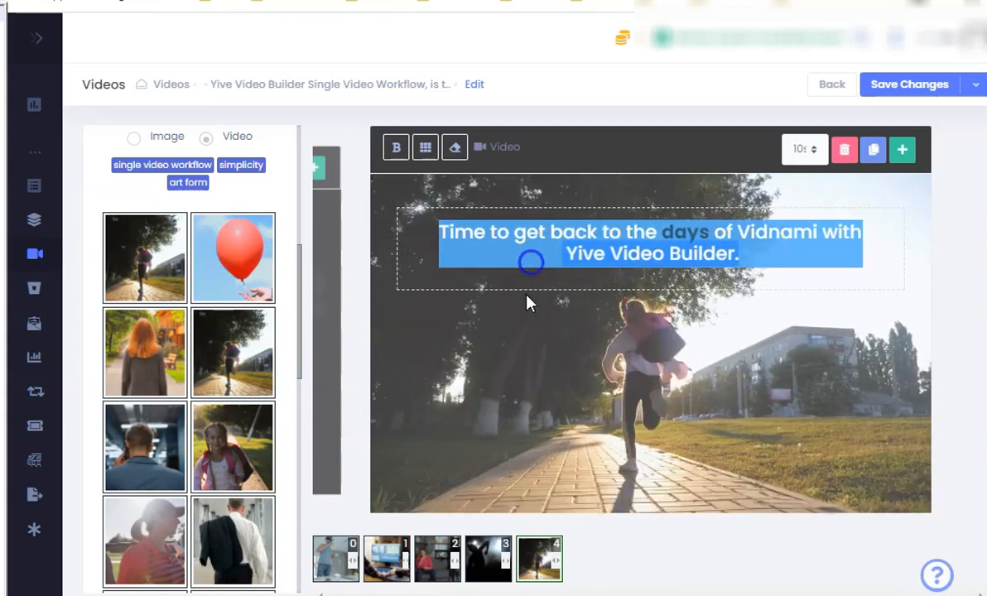
- In slide 4's caption, make "Yive Video Builder." bold and remove the emphasis from the word "days"
{"action": "left_click", "coordinate": [396, 148]}
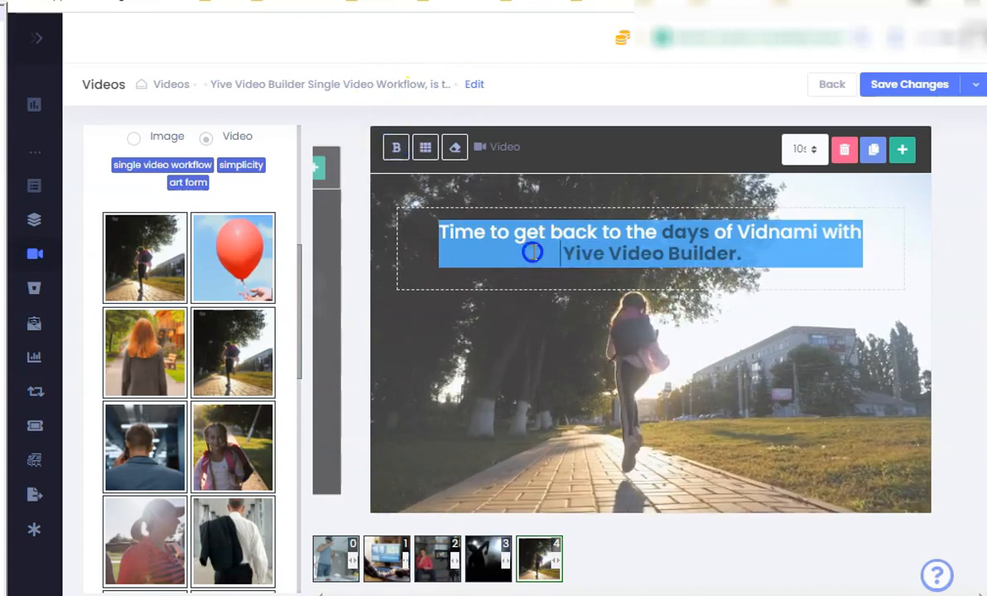
{"action": "left_click_drag", "start_coordinate": [709, 232], "coordinate": [659, 229]}
{"action": "left_click", "coordinate": [396, 150]}
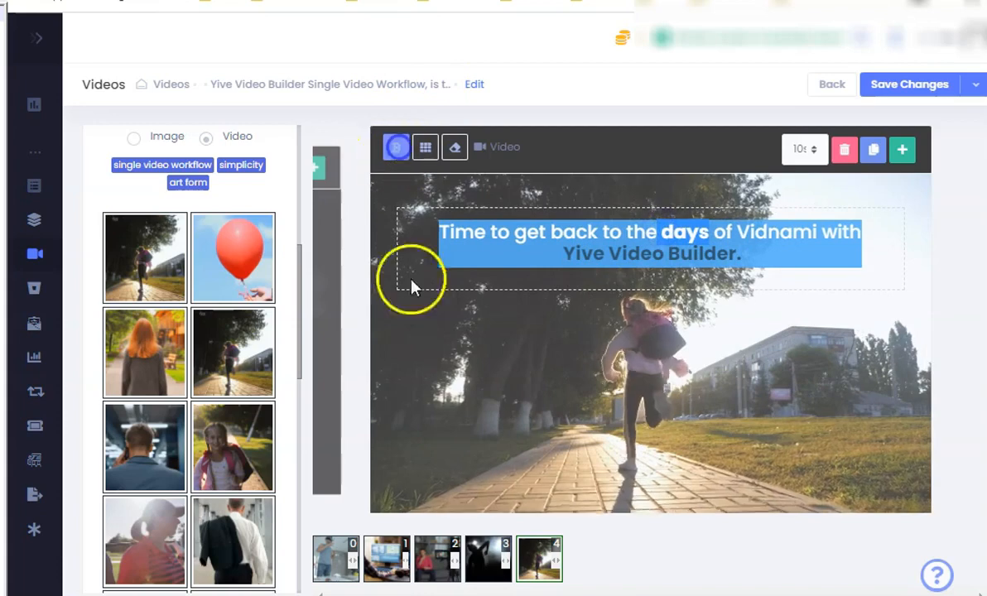
{"action": "left_click", "coordinate": [662, 222]}
{"action": "left_click_drag", "start_coordinate": [564, 253], "coordinate": [747, 254]}
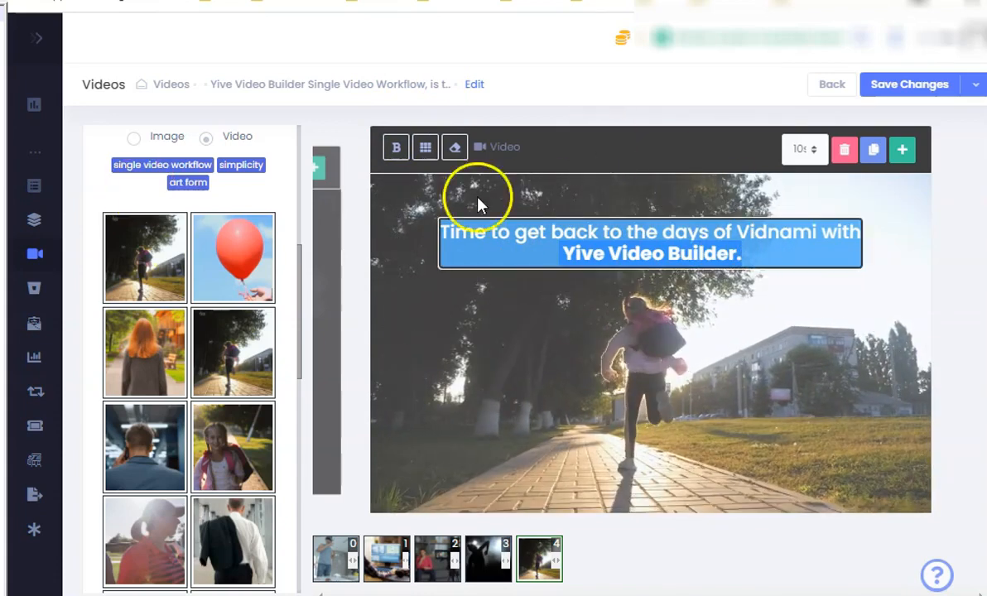
- Save the video project and start rendering it right away
{"action": "left_click", "coordinate": [924, 89]}
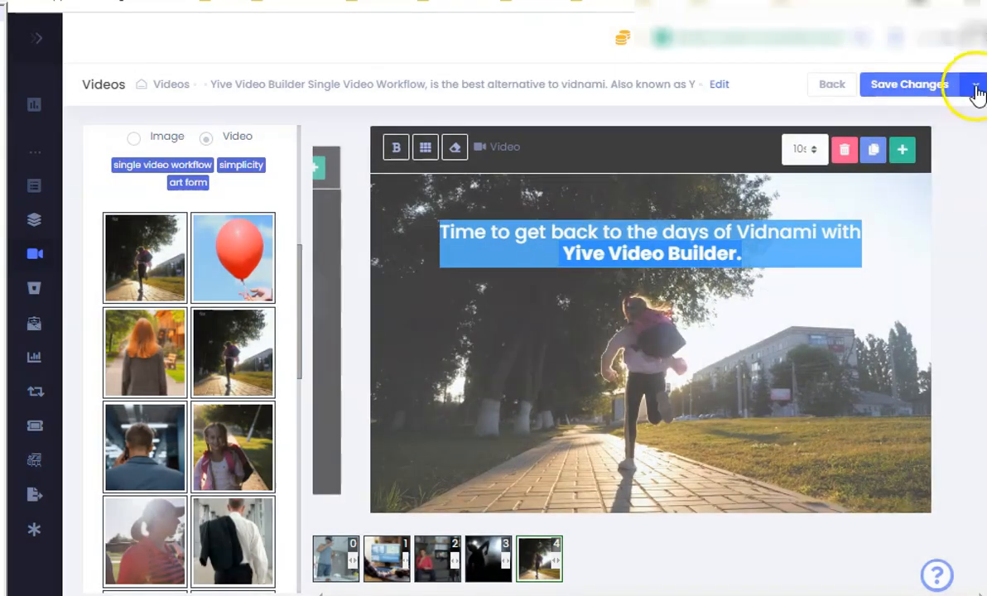
{"action": "left_click", "coordinate": [976, 86]}
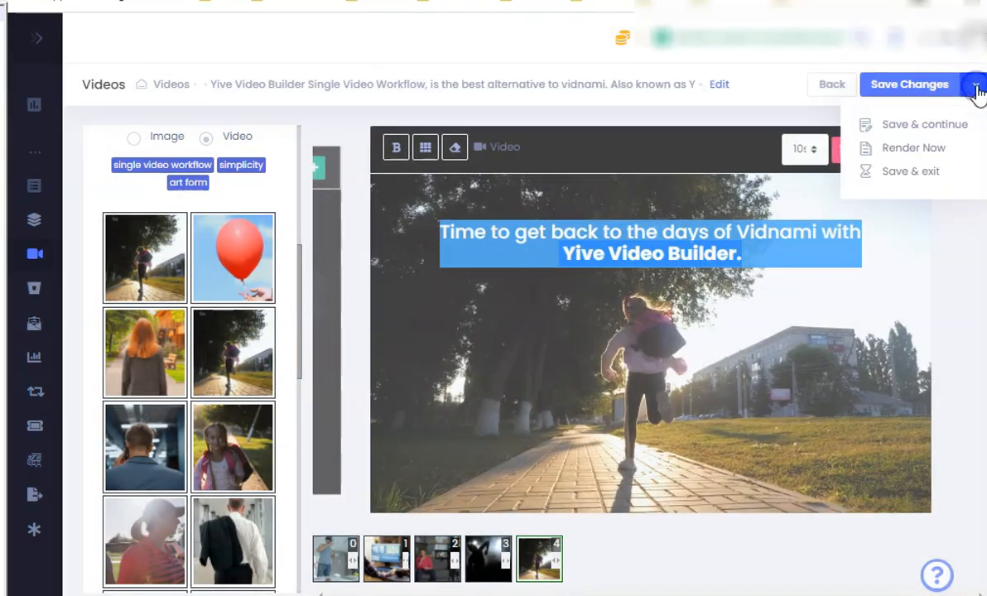
{"action": "left_click", "coordinate": [898, 150]}
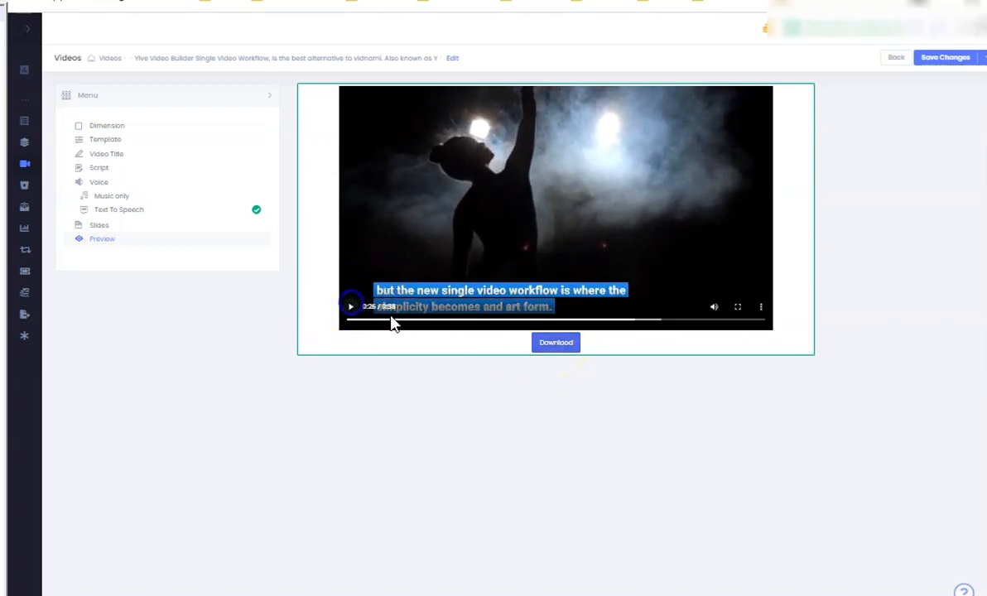
- Download the rendered video and save it to the Desktop as an MP4 named "Yive Video Builder"
{"action": "left_click", "coordinate": [553, 343]}
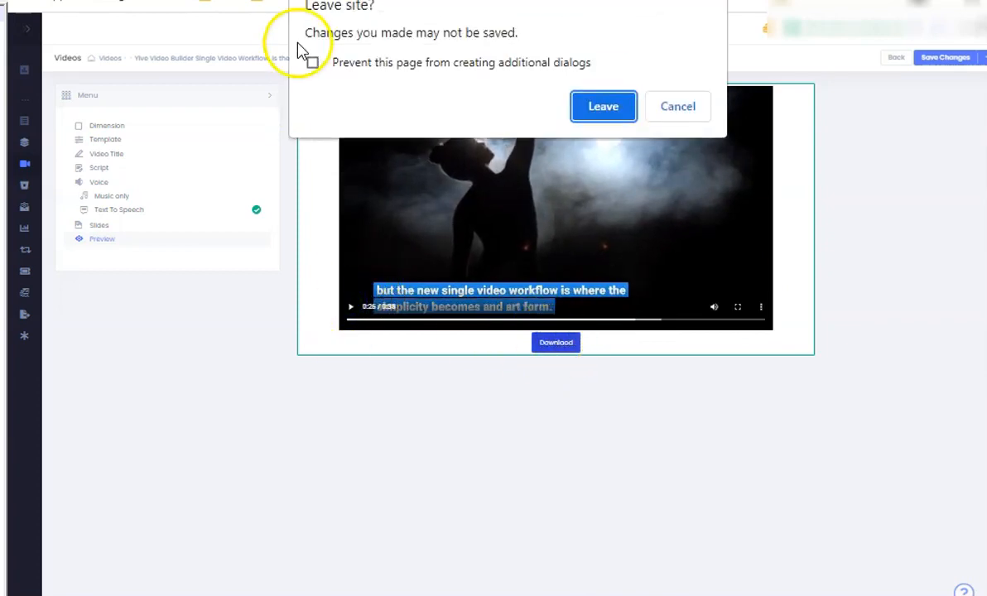
{"action": "left_click", "coordinate": [613, 110]}
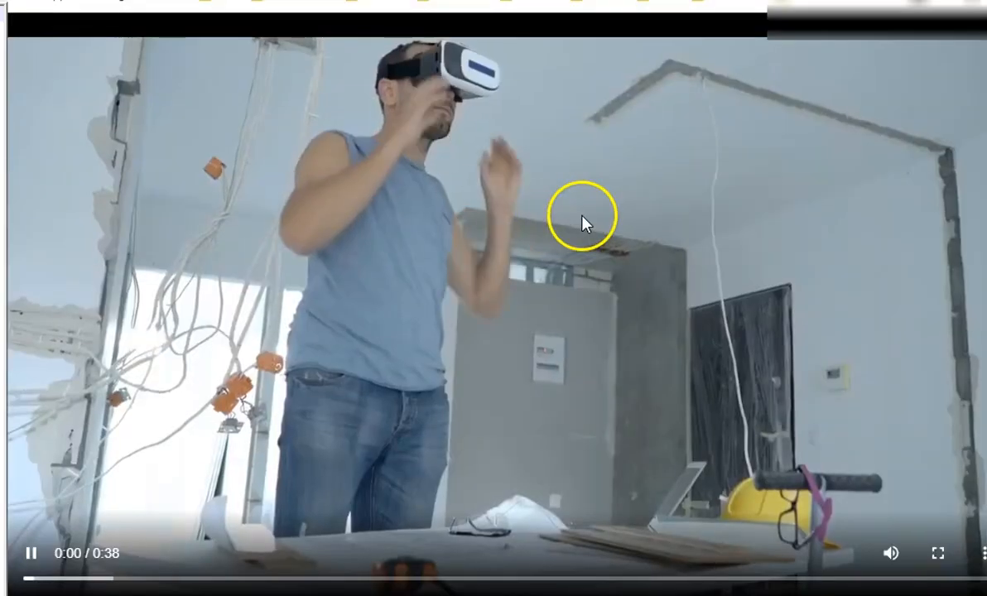
{"action": "right_click", "coordinate": [451, 205]}
{"action": "left_click", "coordinate": [549, 296]}
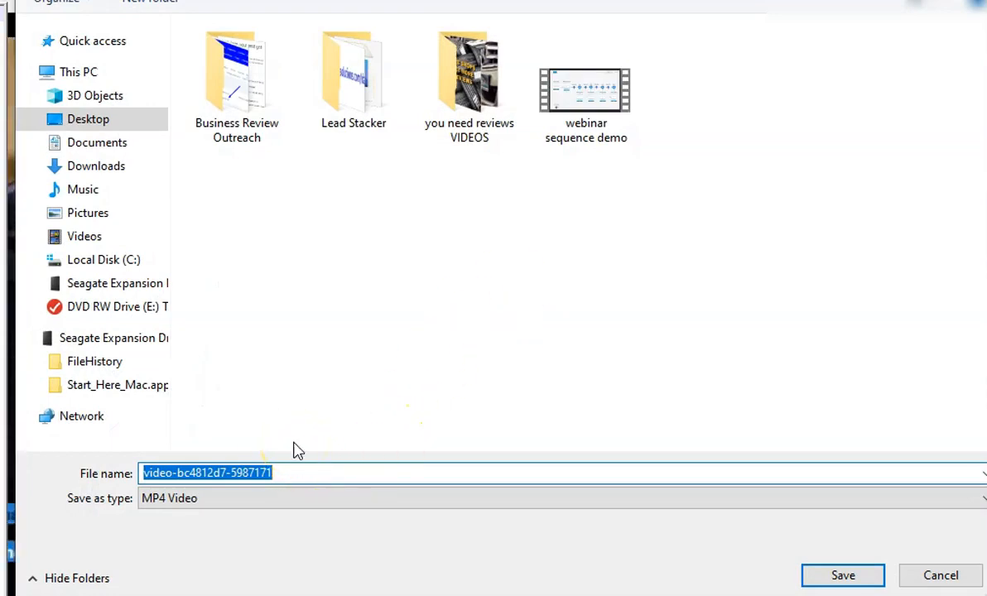
{"action": "key", "text": "Return"}
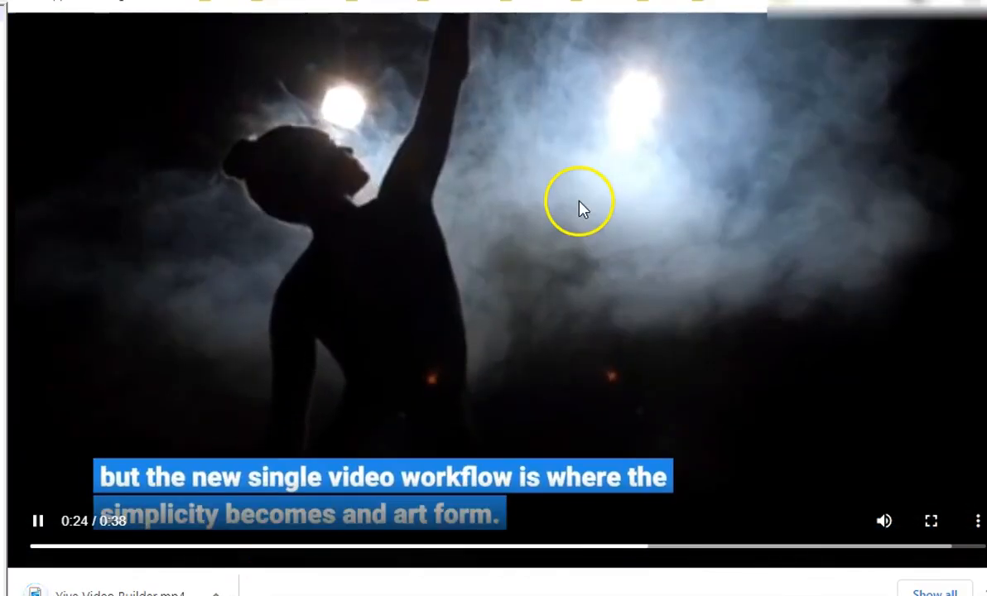